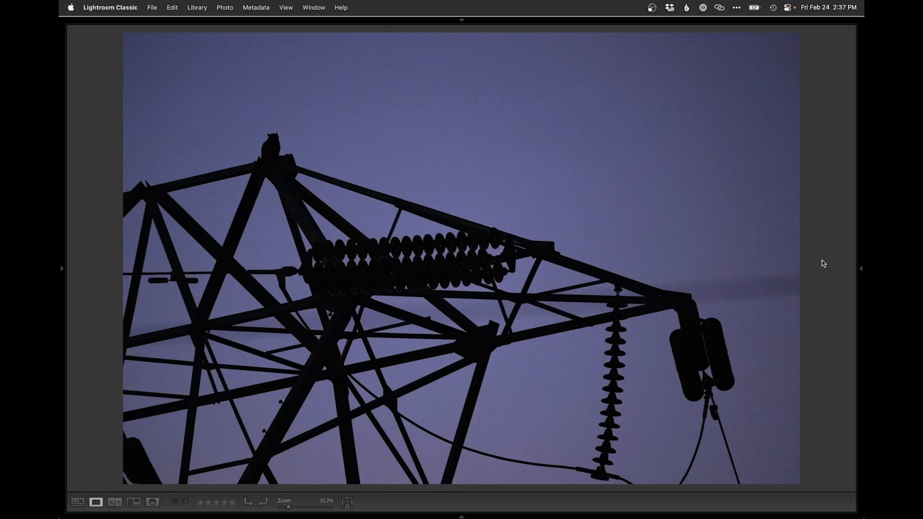
Step: Go through the opening purple-sky photos of the owl on the power tower and reject them
key("Right")
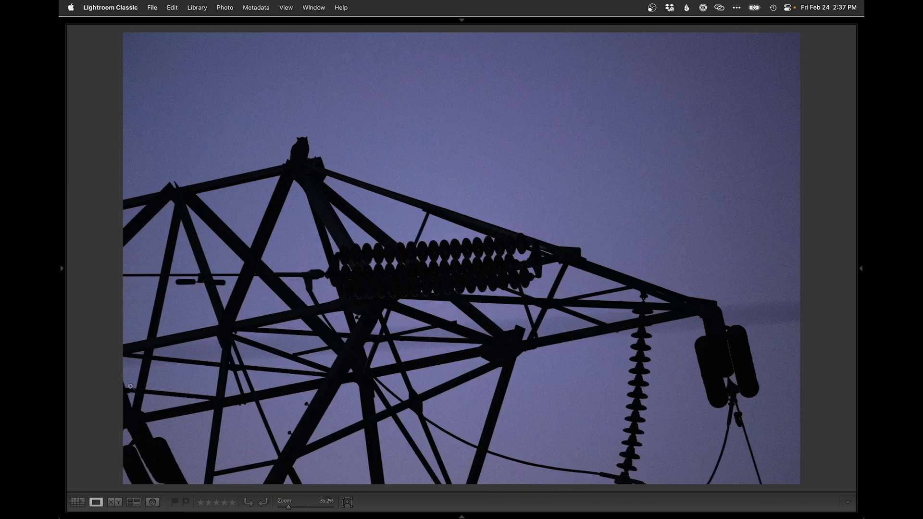
key("x")
key("x")
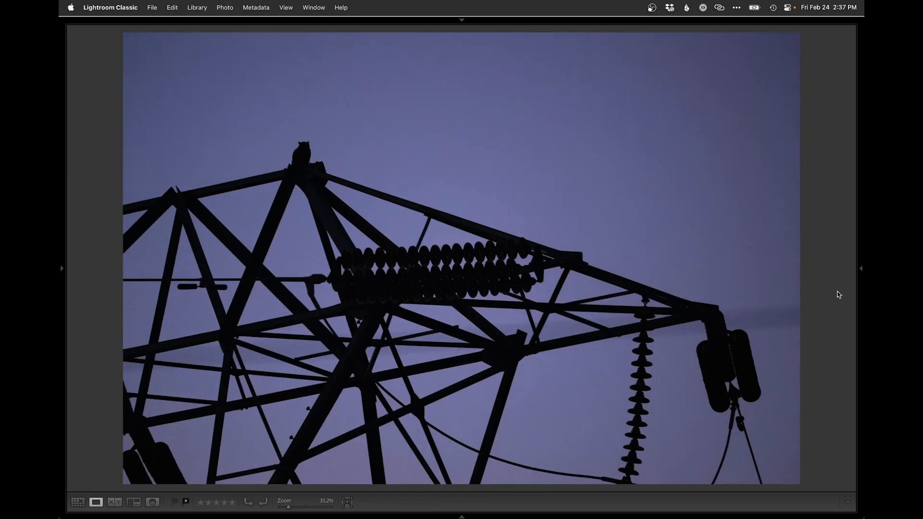
key("x")
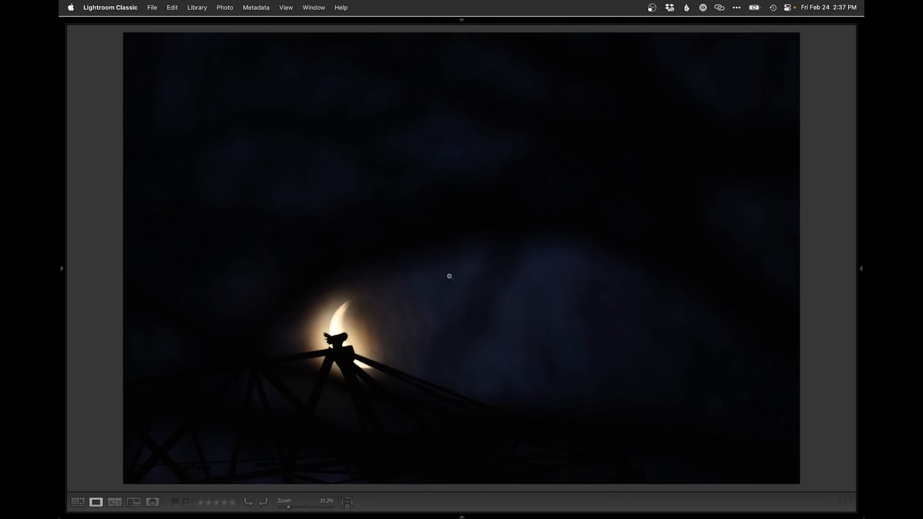
Step: Check the bent-over owl against the crescent moon at 100% and reject unwanted frames from that run
left_click(353, 339)
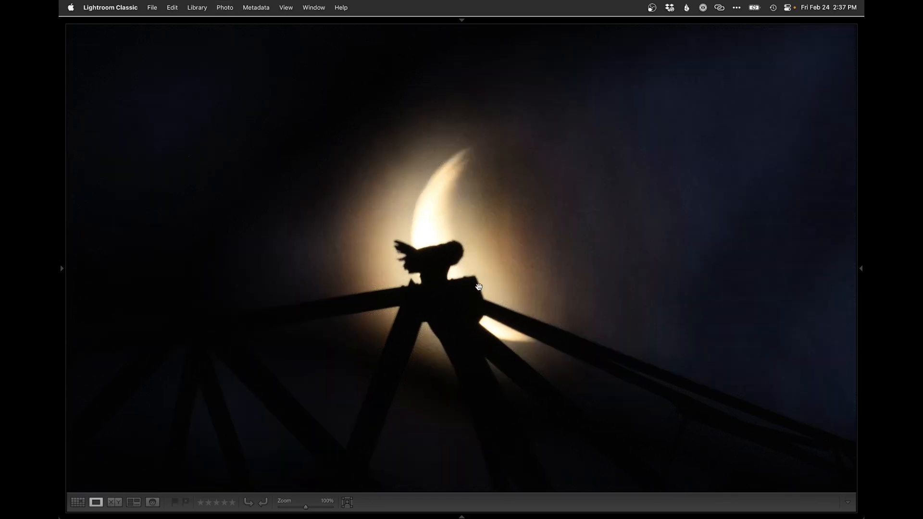
left_click(486, 260)
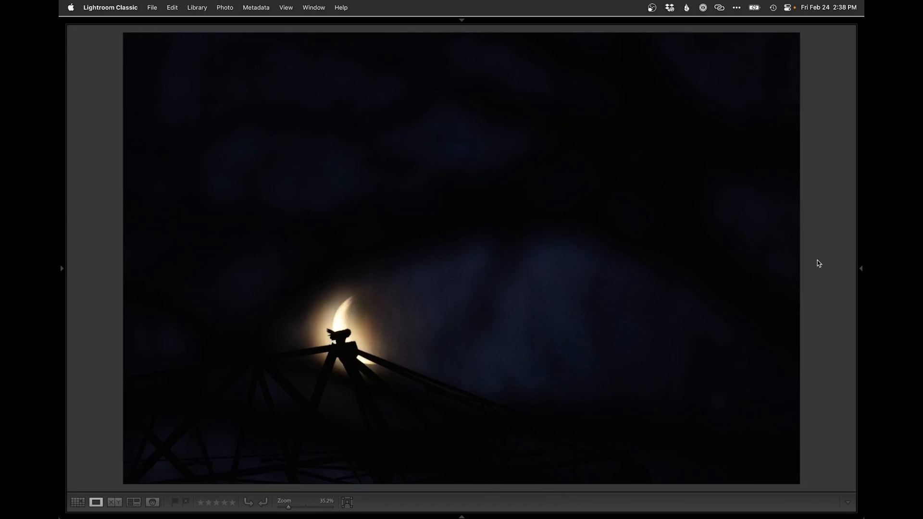
key("Right")
key("Right")
key("Right")
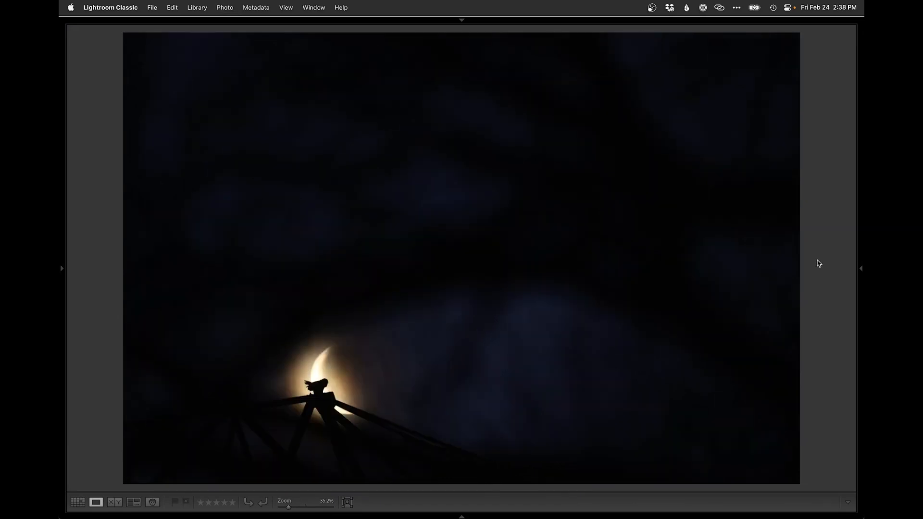
key("Right")
key("Right")
key("Right")
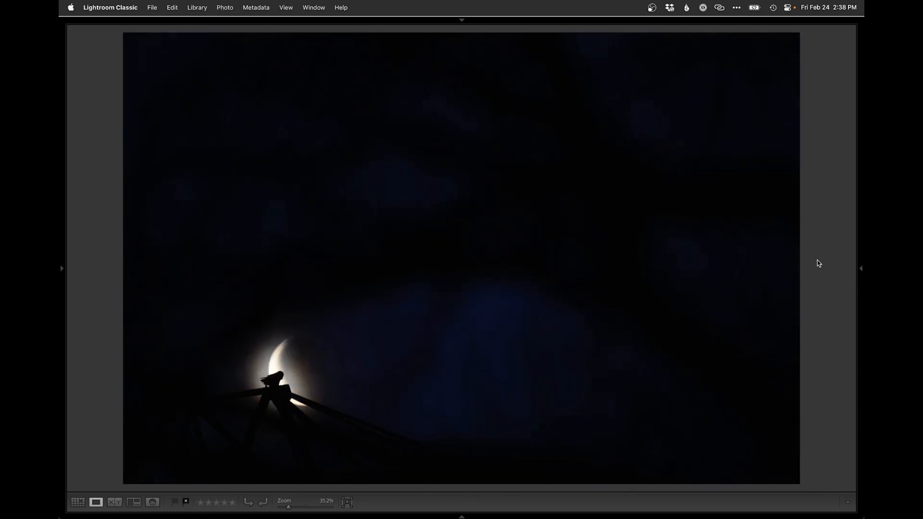
key("Right")
key("Right")
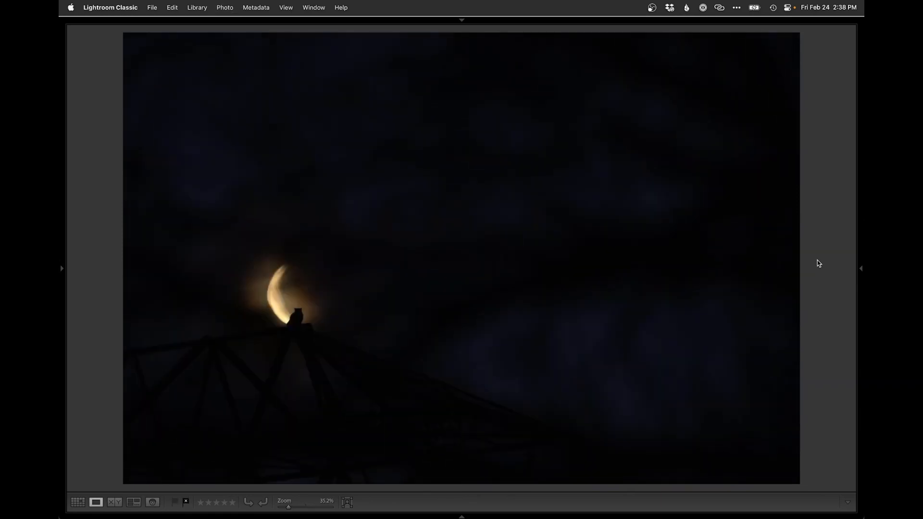
Step: Inspect the upright owl against the golden crescent moon at 100% and reject the unwanted frames
key("Right")
key("Right")
key("Right")
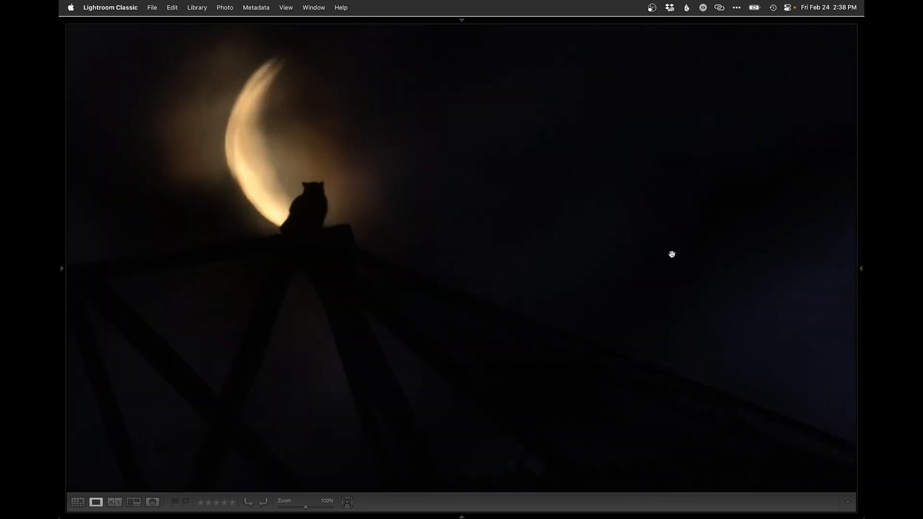
key("x")
key("x")
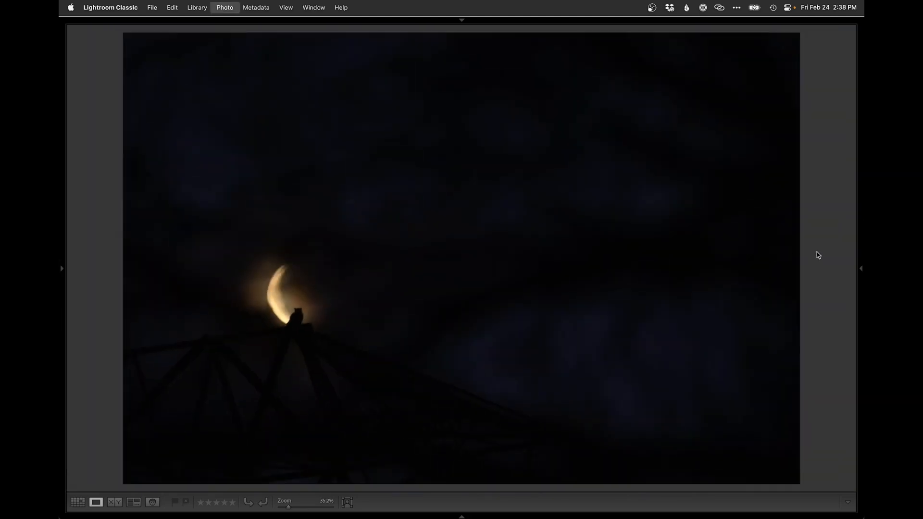
key("space")
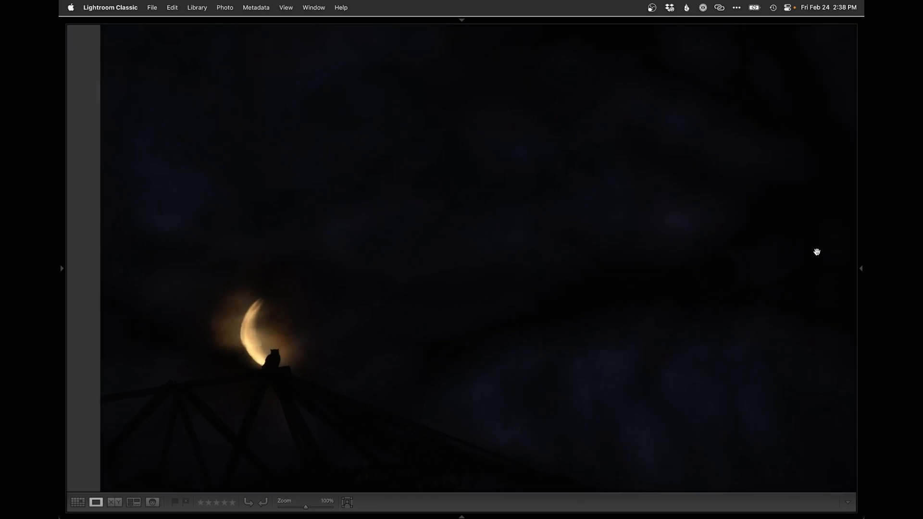
key("space")
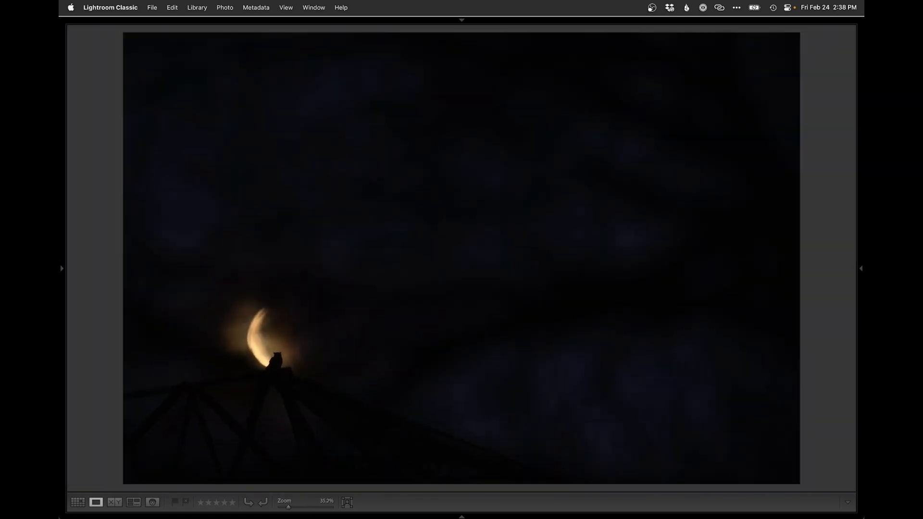
Step: Reject more golden-moon frames of the owl on the tower, adjusting the display brightness
key("x")
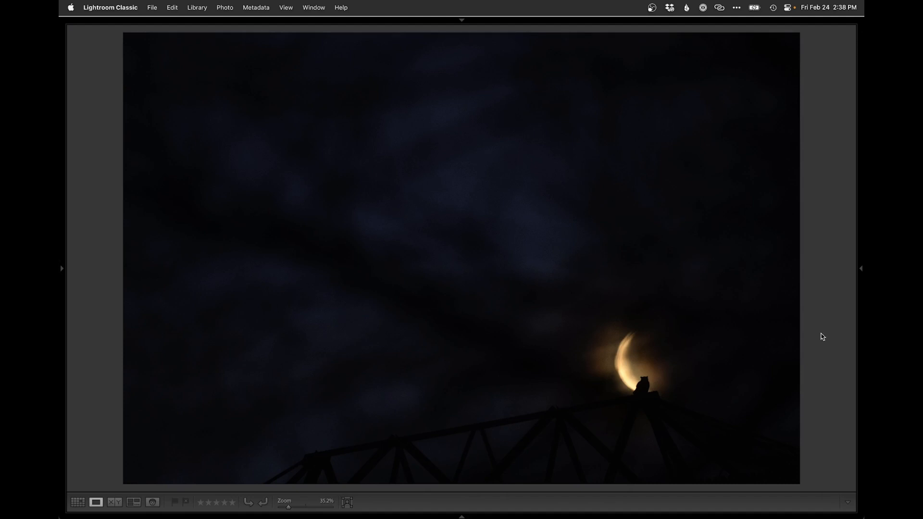
key("x")
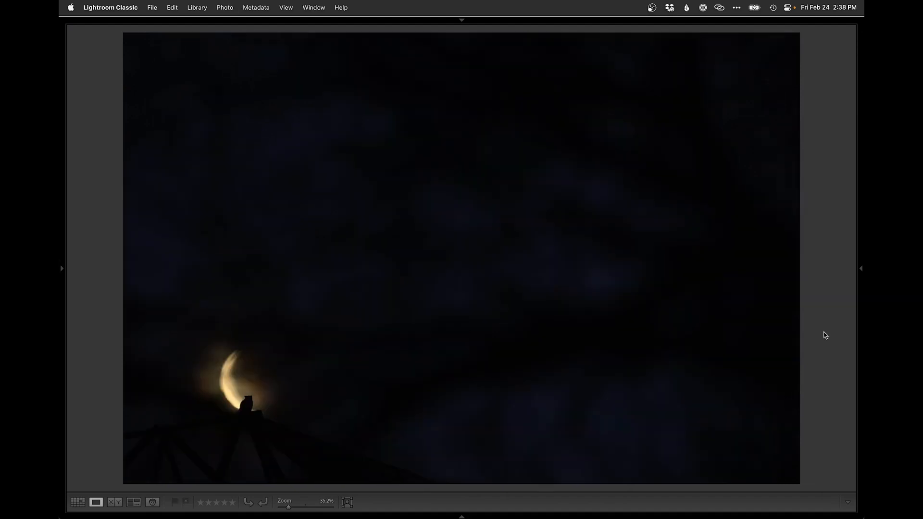
key("F1")
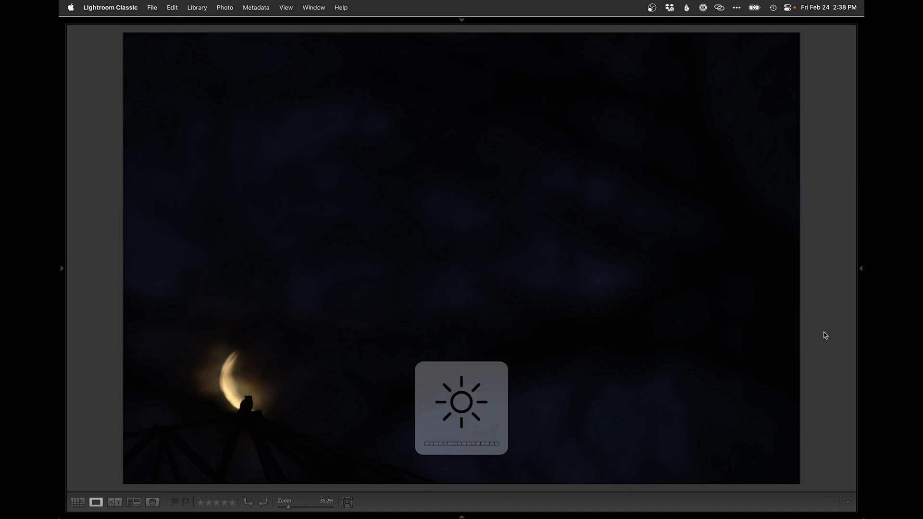
key("x")
Step: Compare the remaining golden-moon frames, check the owl at 100%, and reject the unwanted ones
key("Right")
key("Right")
key("Right")
key("Right")
key("Right")
key("z")
key("z")
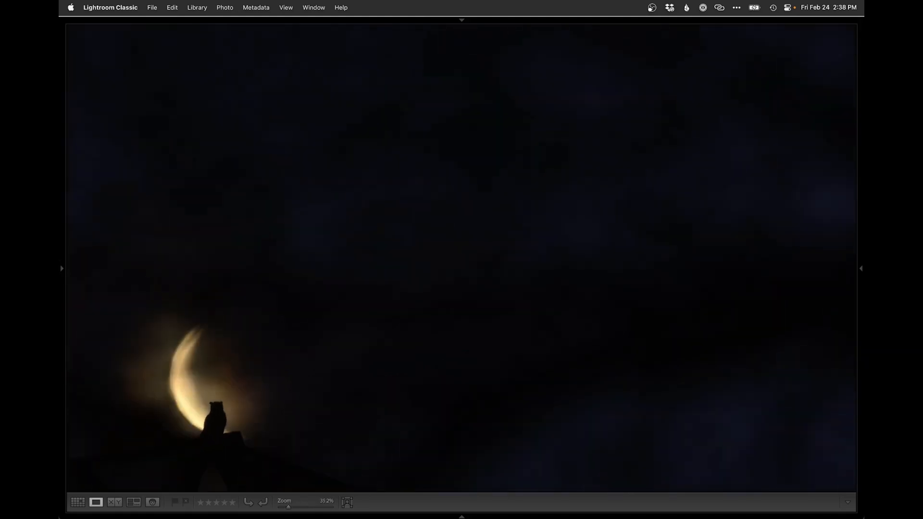
key("Right")
key("x")
key("x")
key("x")
key("x")
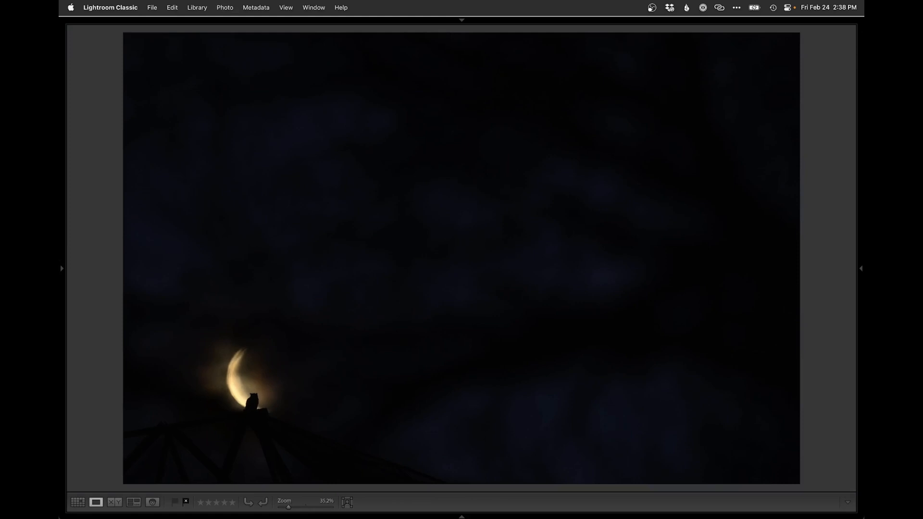
key("x")
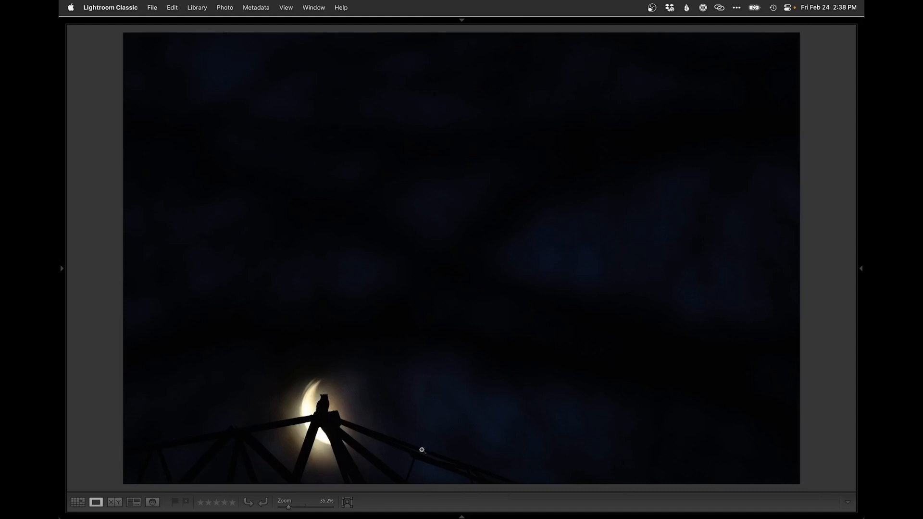
Step: Reject the frames where the owl and tower top stand directly in front of the bright crescent
key("x")
key("x")
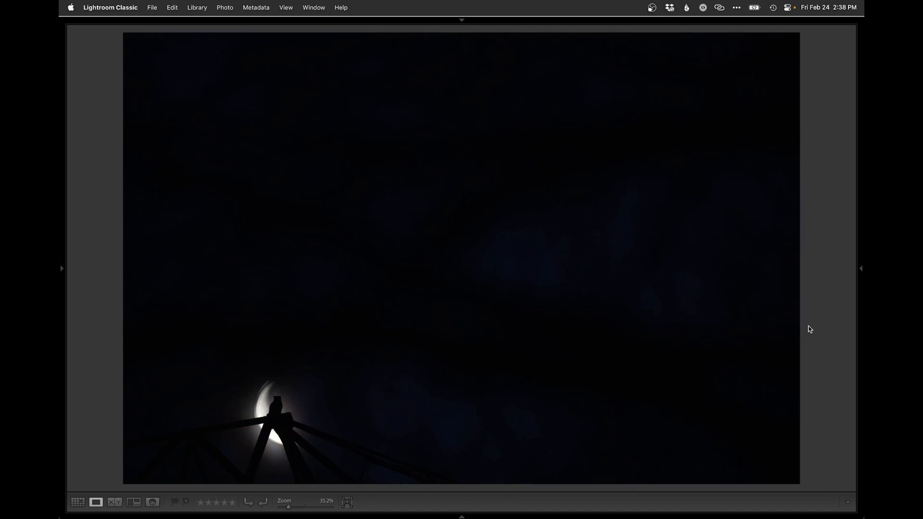
key("x")
key("x")
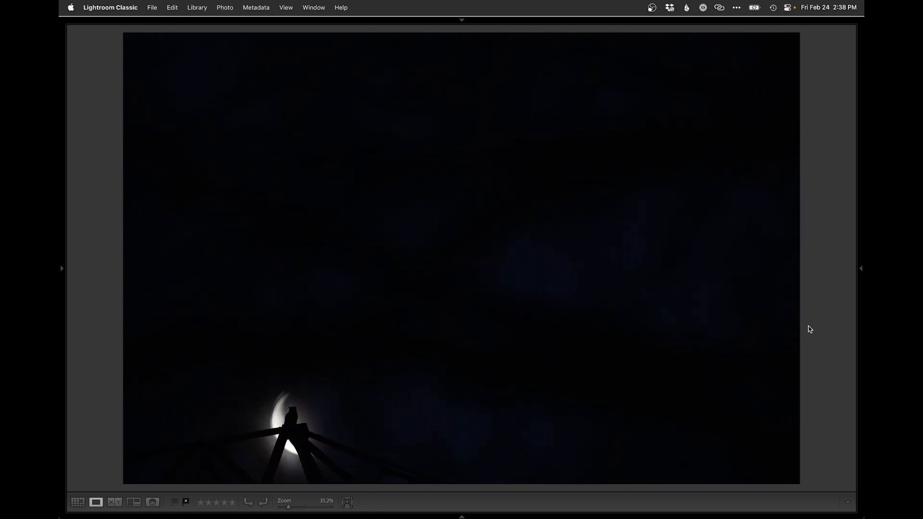
key("x")
key("x")
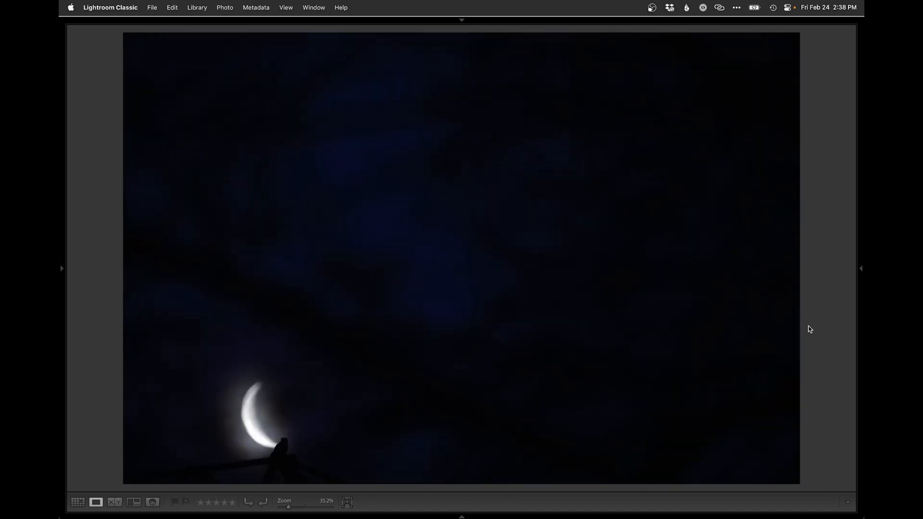
Step: Reject the white-moon frames where the owl sits at the lower tip of the crescent
key("x")
key("x")
key("x")
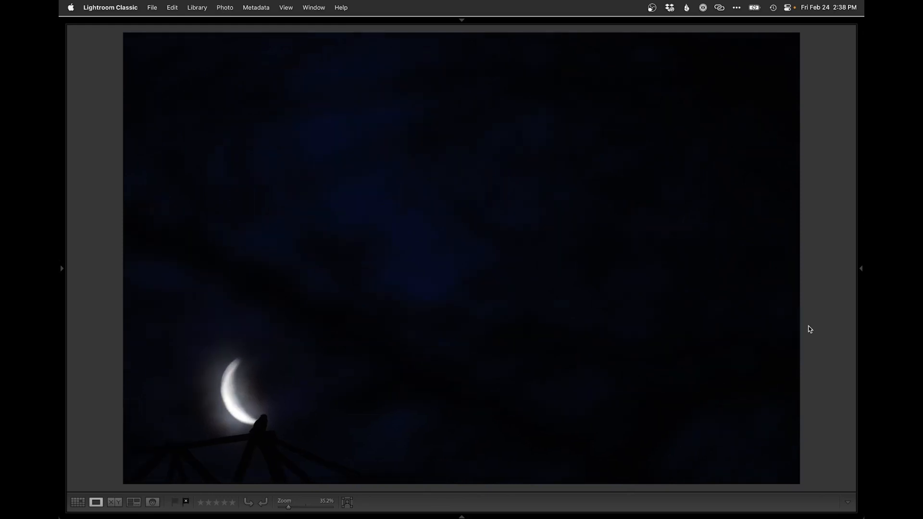
key("x")
key("x")
key("x")
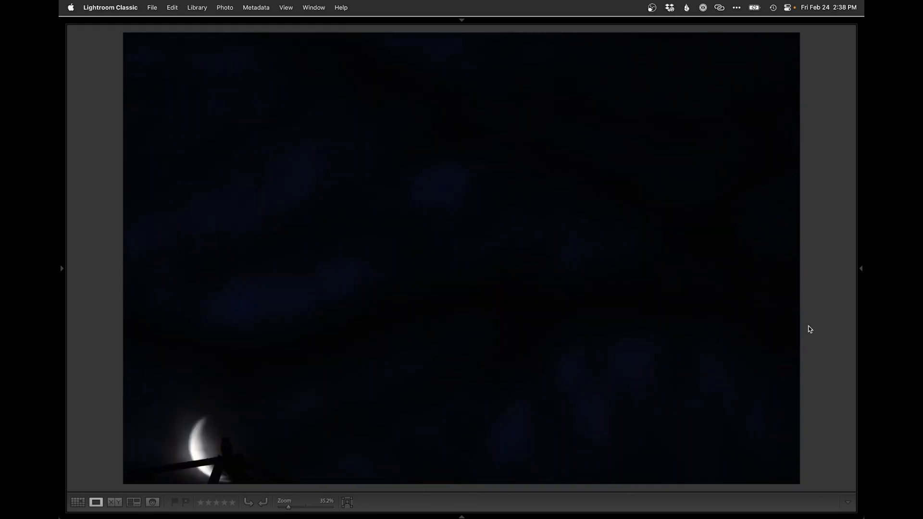
Step: Reject the next frames with the crescent moon low in the frame behind the owl and tower
key("x")
key("x")
key("x")
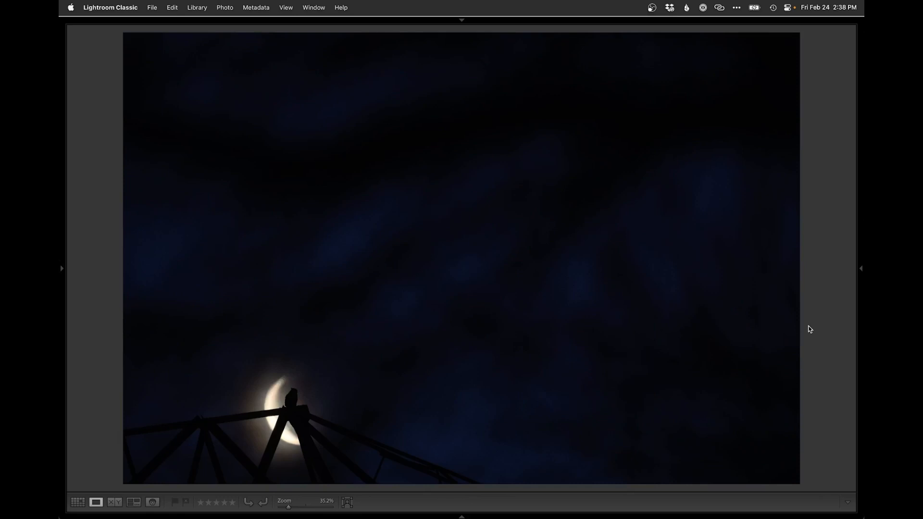
key("x")
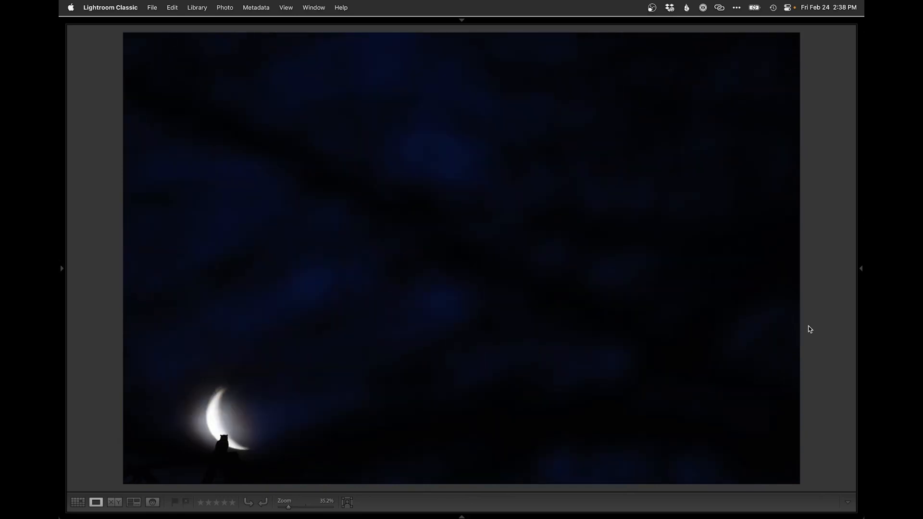
key("x")
Step: Inspect the eared owl silhouette against the white crescent at 100% and reject the unwanted frames
key("z")
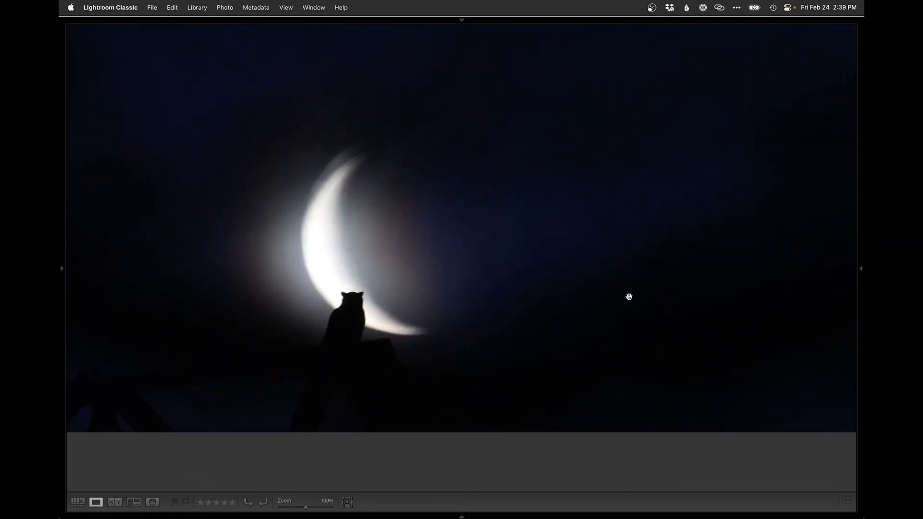
key("super+i")
key("super+i")
key("z")
key("x")
key("Right")
key("x")
key("Right")
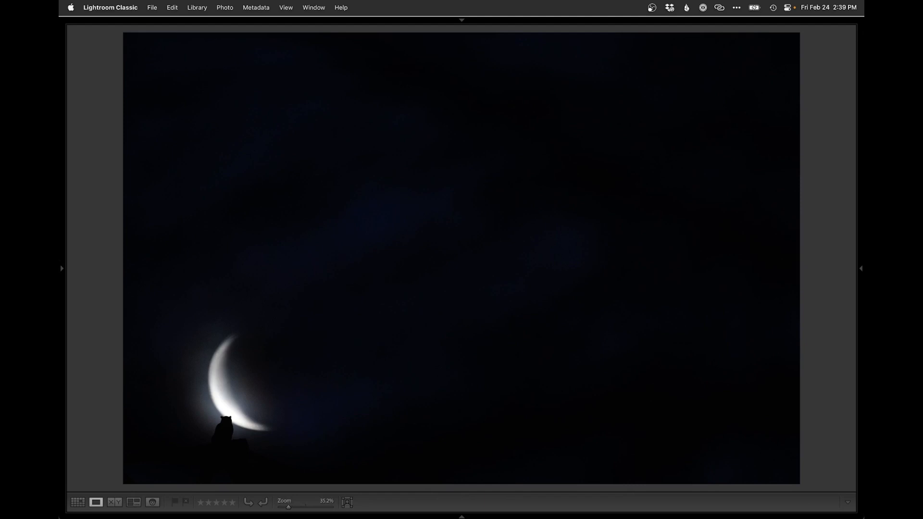
Step: Toggle the photo info overlay, compare neighbouring frames of the owl below the crescent, and reject the weaker one
key("i")
key("Left")
key("Right")
key("i")
key("Right")
key("x")
key("Right")
key("Right")
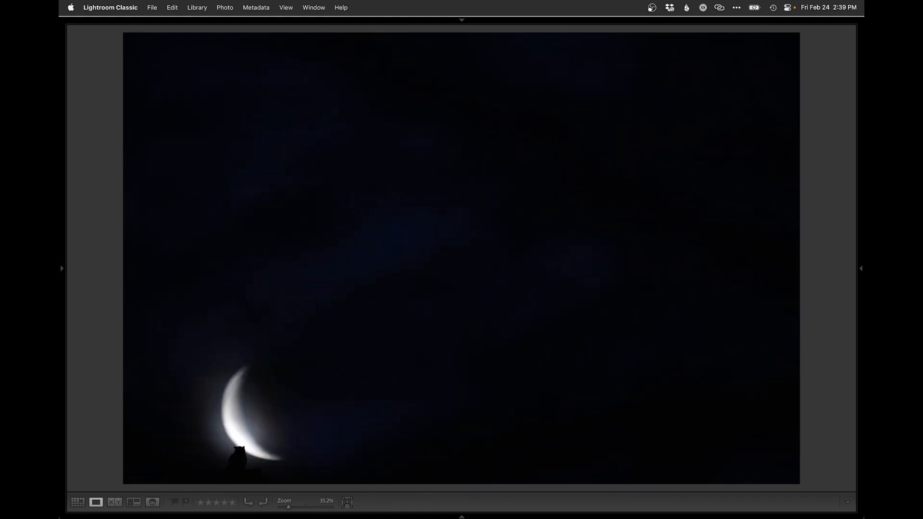
Step: Reject the successive frames with the owl silhouetted just below the white crescent moon
key("x")
key("x")
key("x")
key("x")
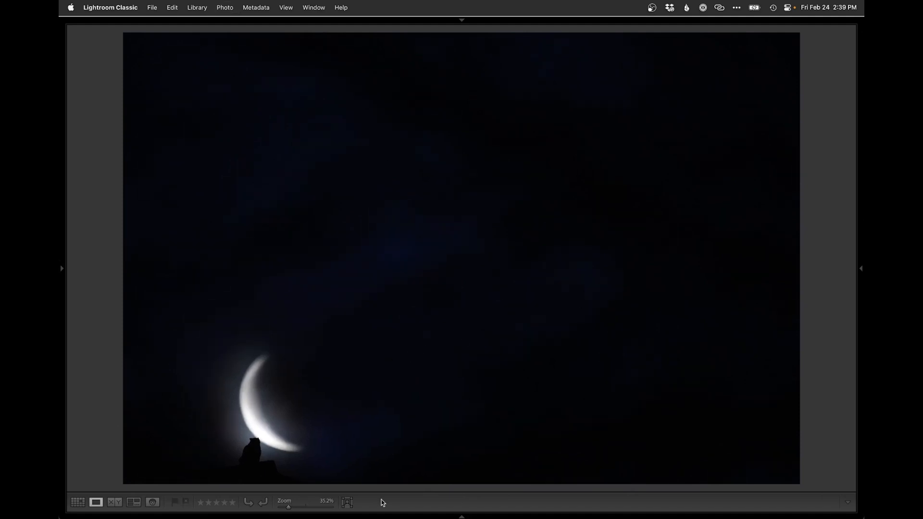
Step: Show the filmstrip and reject the photos from _DS99300.NEF through _DS99304.NEF
left_click(405, 515)
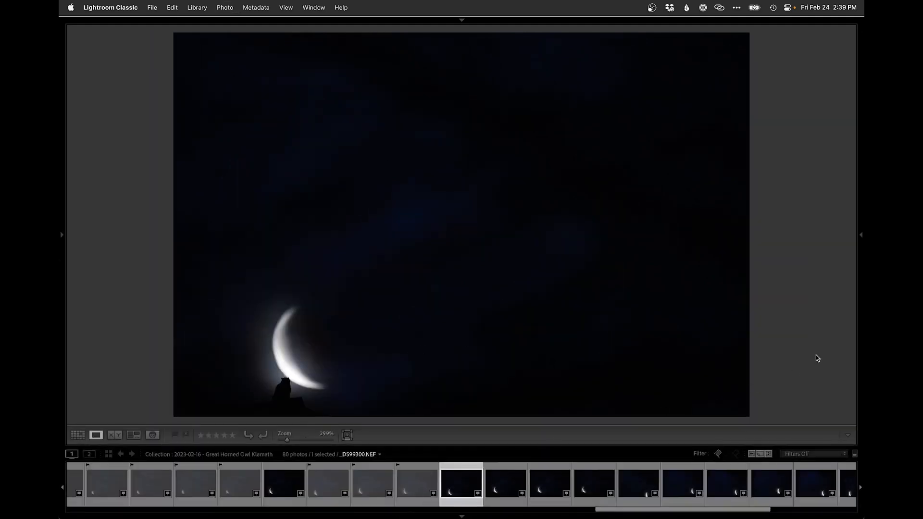
key("x")
key("x")
key("x")
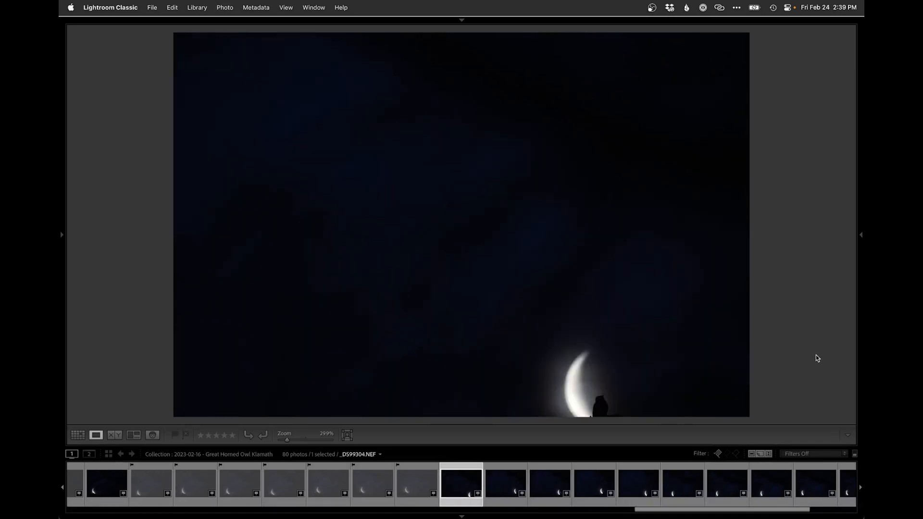
key("x")
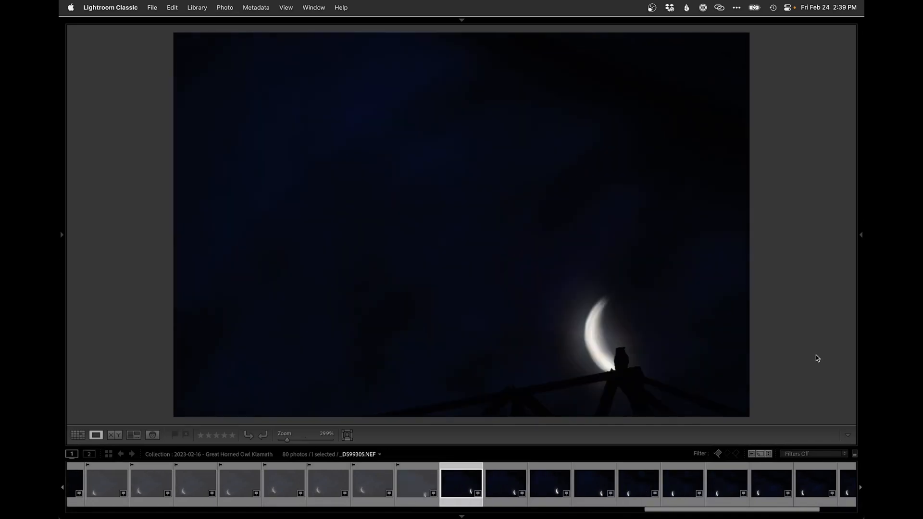
Step: Compare _DS99305.NEF with the frame before it and reject _DS99305.NEF
key("Left")
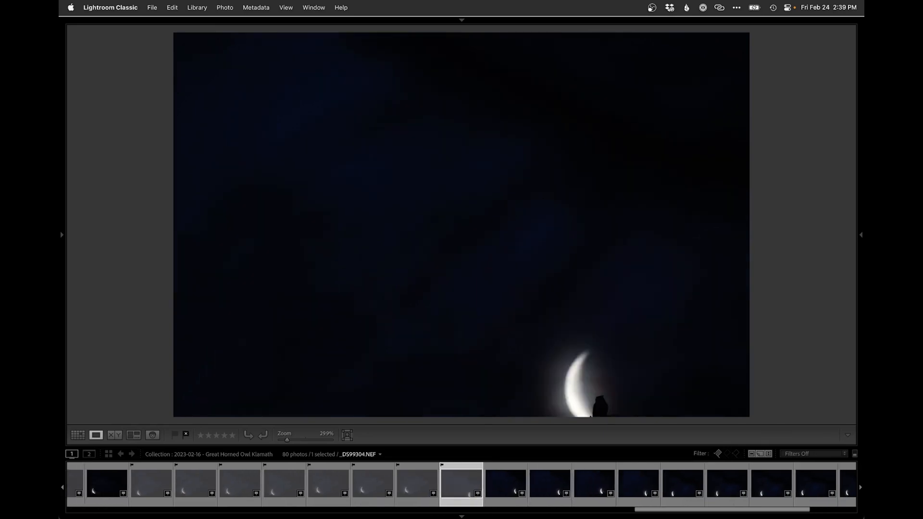
key("Right")
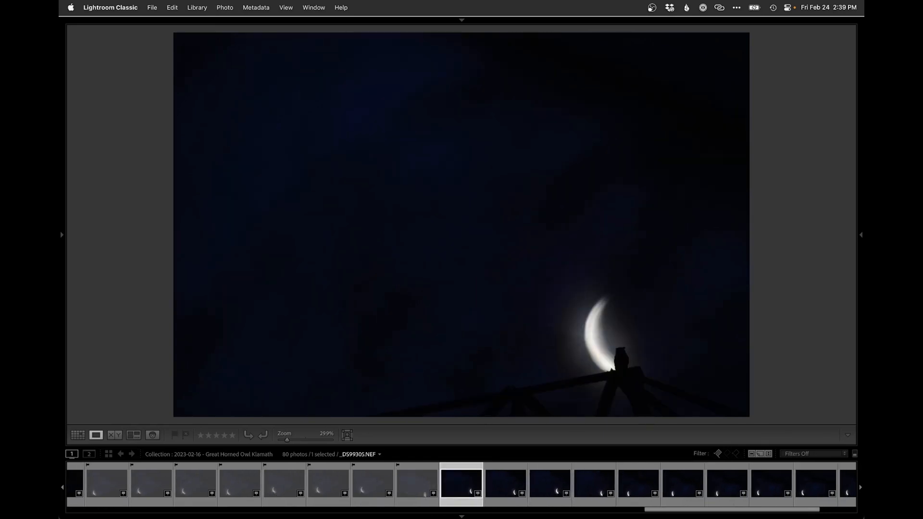
key("x")
key("x")
key("x")
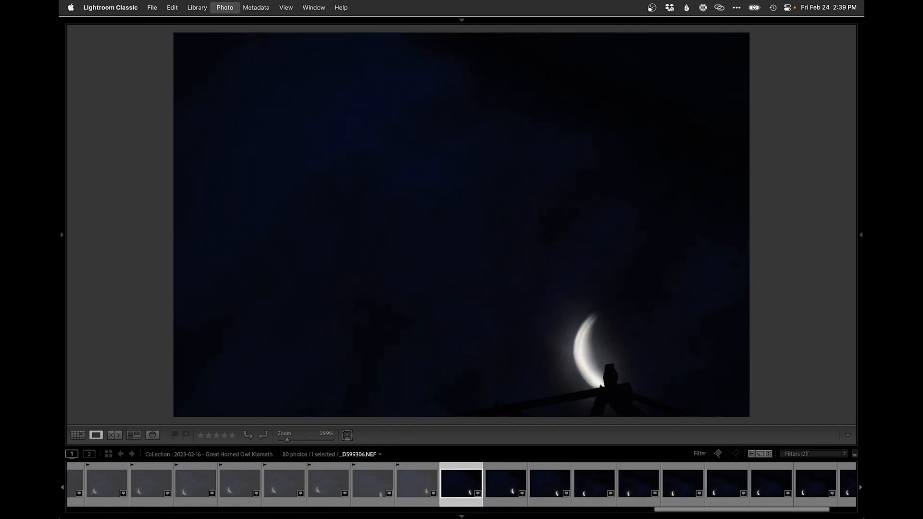
Step: Reject the photos from _DS99306.NEF through _DS99317.NEF and return to the grid with the side panels shown
key("x")
key("x")
key("x")
key("x")
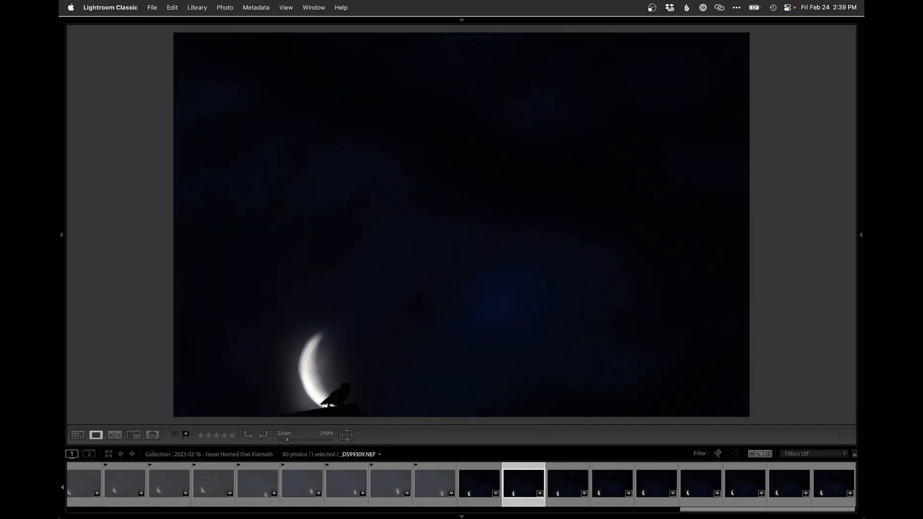
key("x")
key("x")
key("x")
key("x")
key("x")
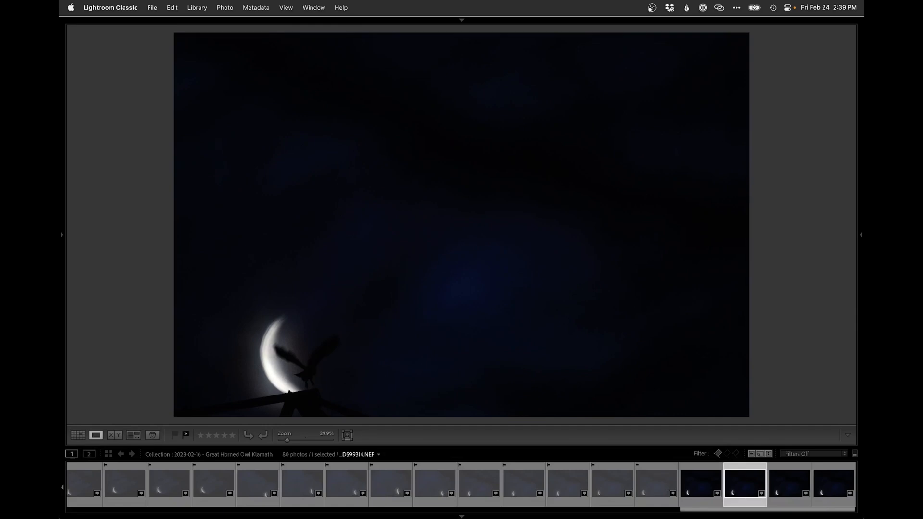
key("g")
key("Tab")
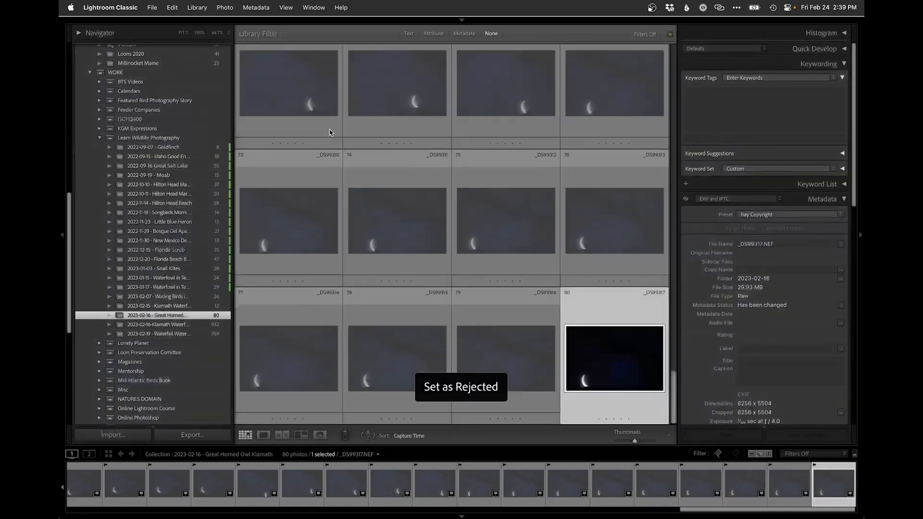
Step: Show all photographs in the catalog and delete the rejected photos from disk
scroll(178, 128, "up", 10)
left_click(179, 61)
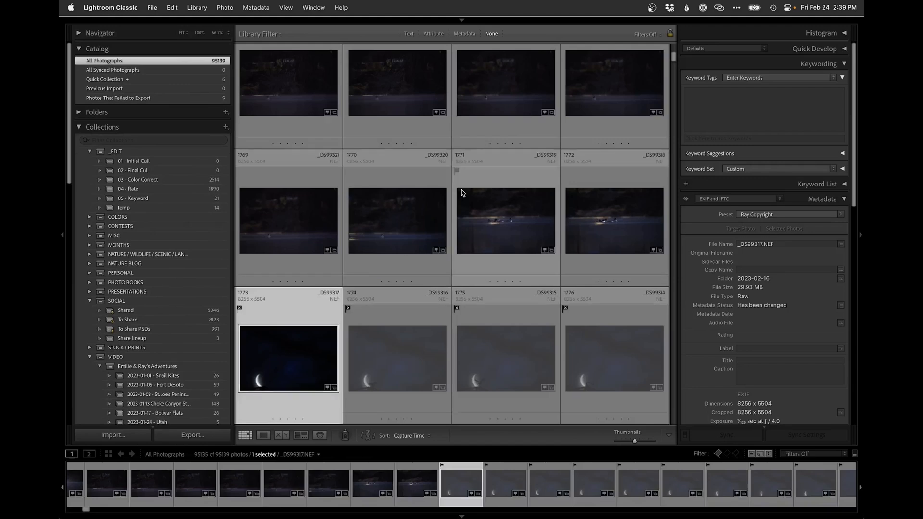
key("super+BackSpace")
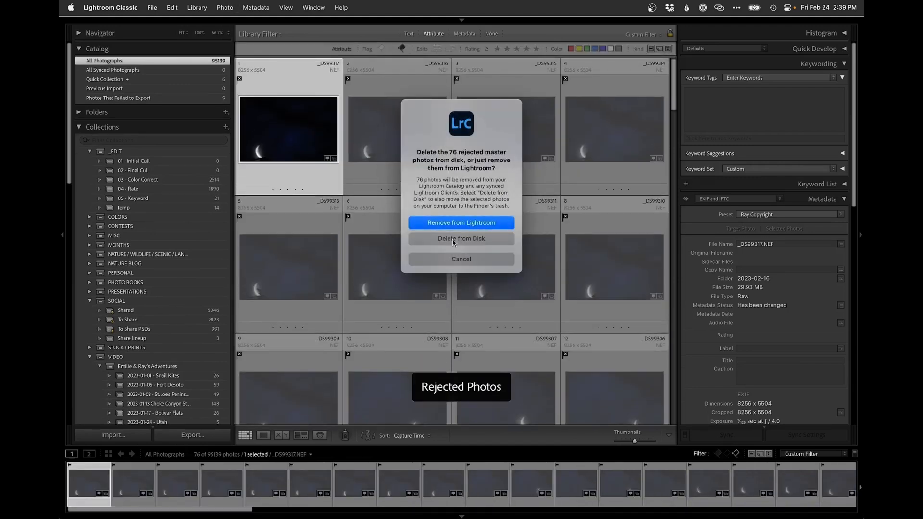
left_click(452, 240)
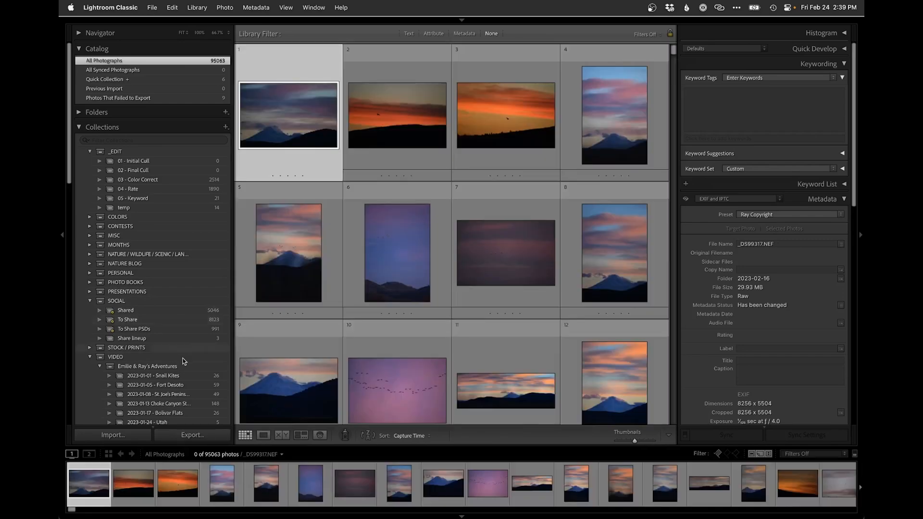
Step: Open the 2023-02-16 Great Horned Owl Klamath collection
scroll(185, 360, "down", 10)
scroll(183, 361, "down", 4)
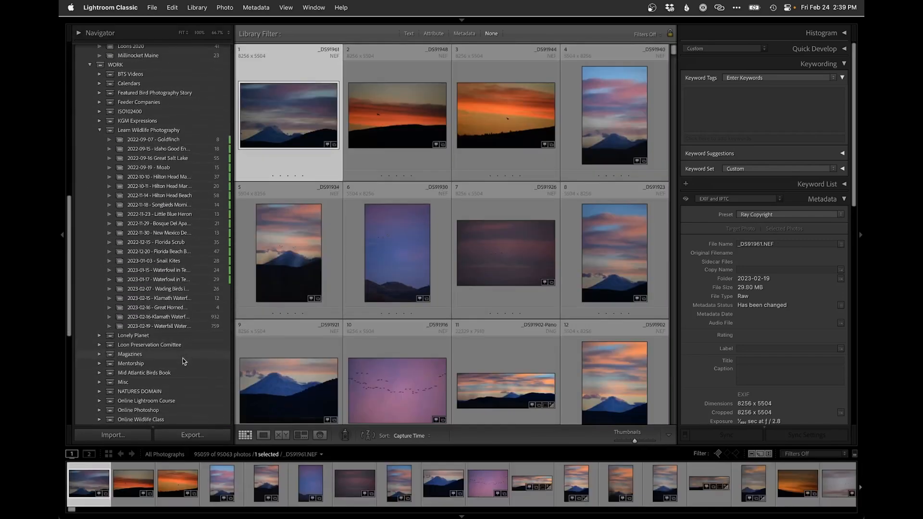
left_click(186, 308)
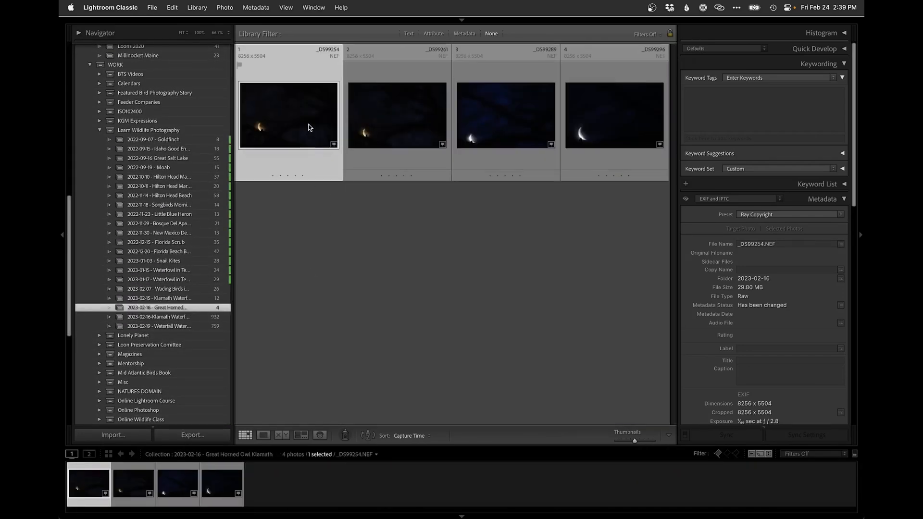
Step: Review the remaining frames enlarged without side panels and flag _DS99261 and _DS99289 as picks
key("shift+Tab")
key("e")
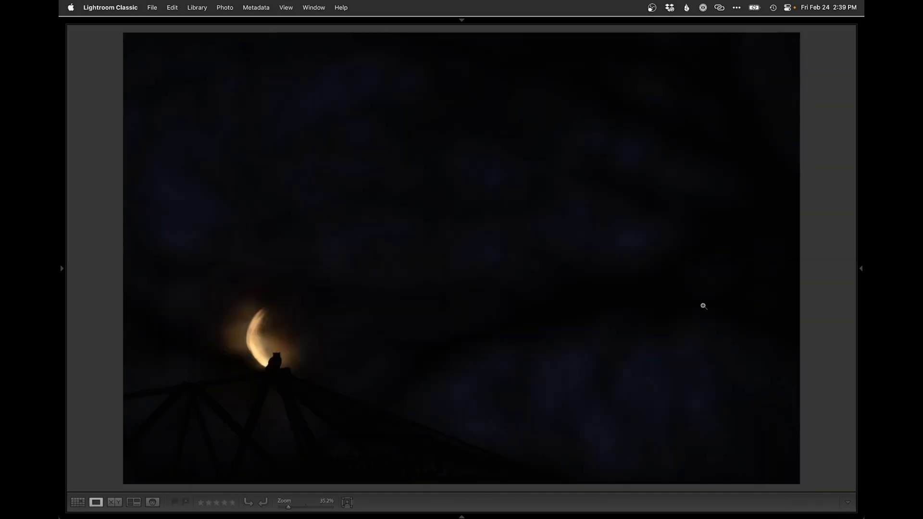
key("Right")
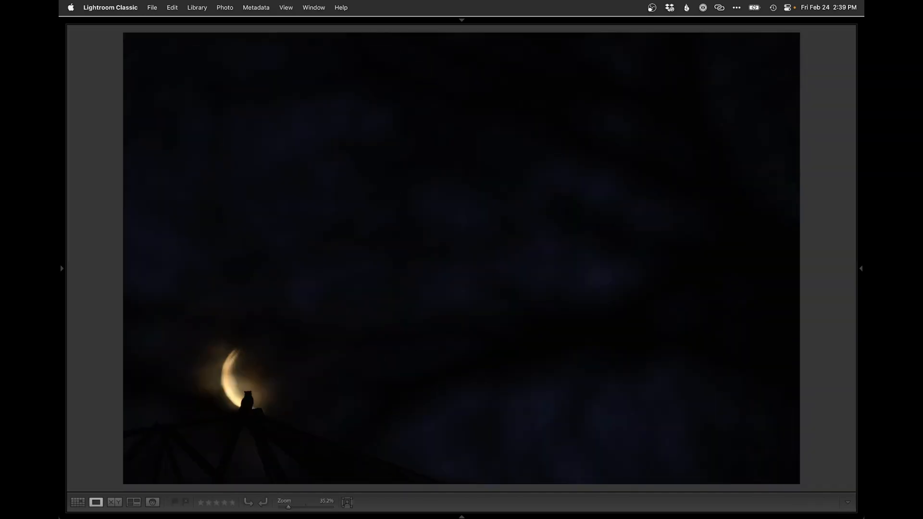
key("Right")
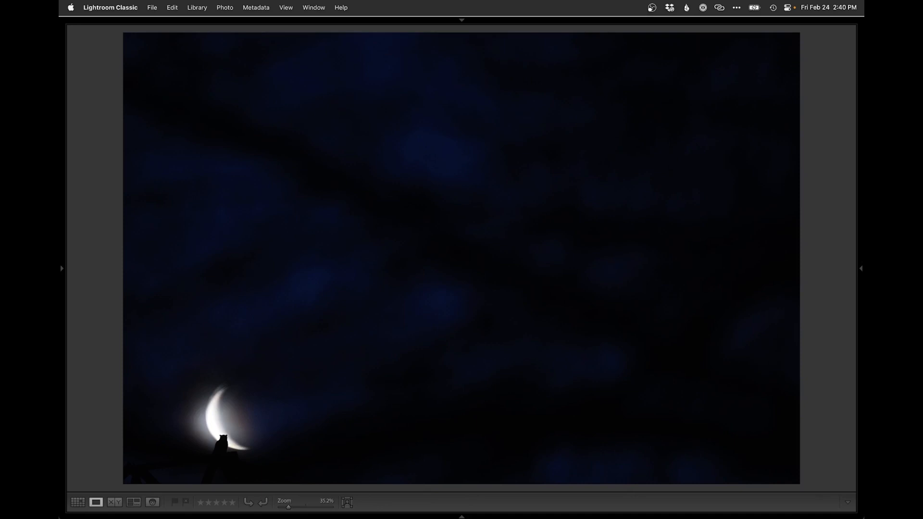
key("p")
key("g")
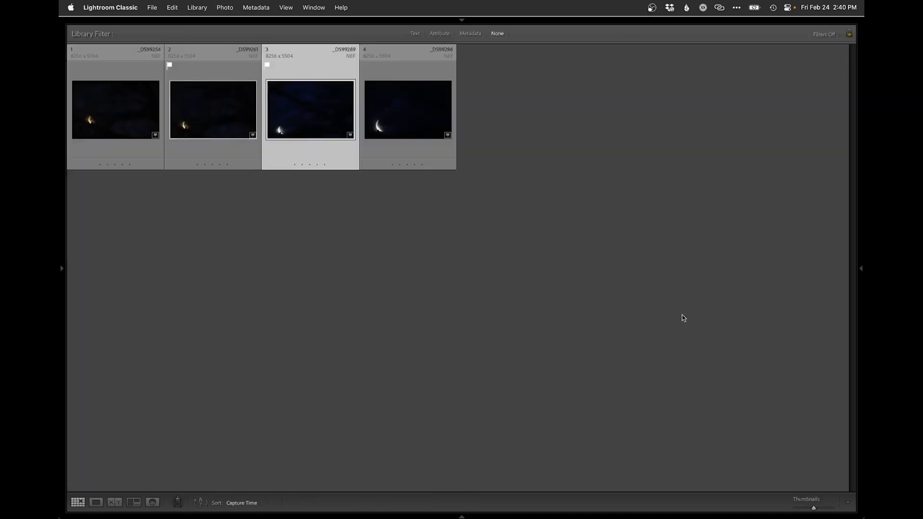
Step: Inspect _DS99296 enlarged, reject it and remove it from the collection
double_click(412, 96)
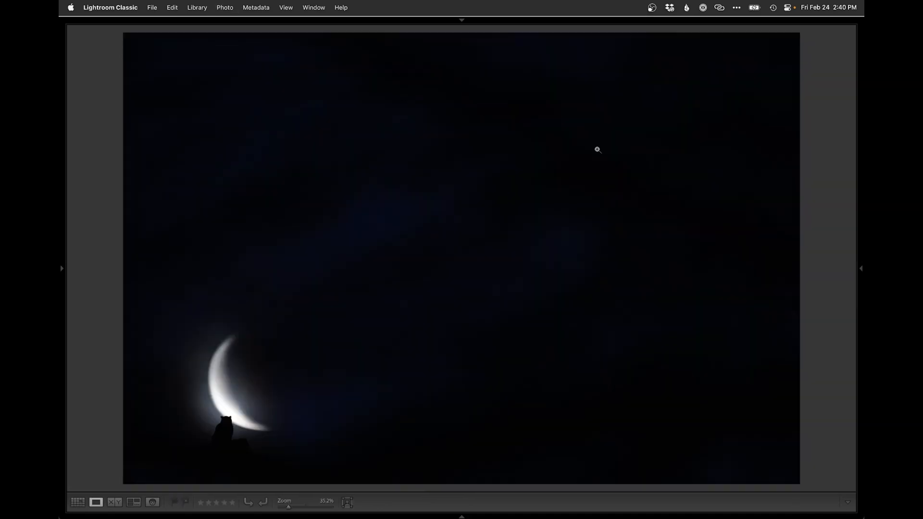
key("x")
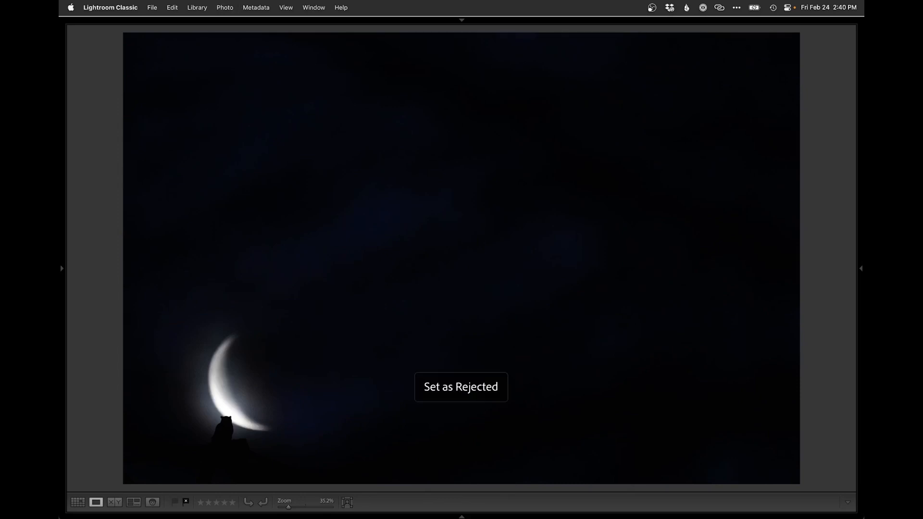
key("Left")
key("g")
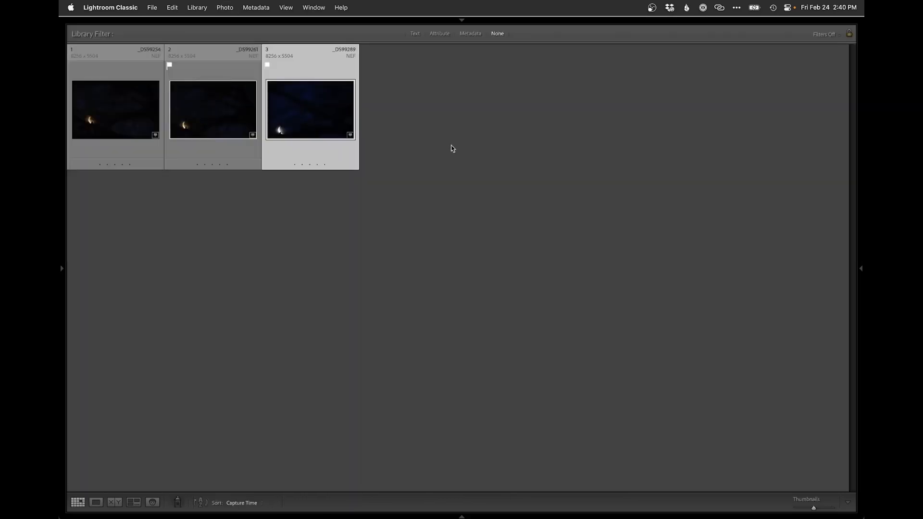
Step: Compare the remaining frames enlarged, reject _DS99254 and remove it from the collection
double_click(224, 118)
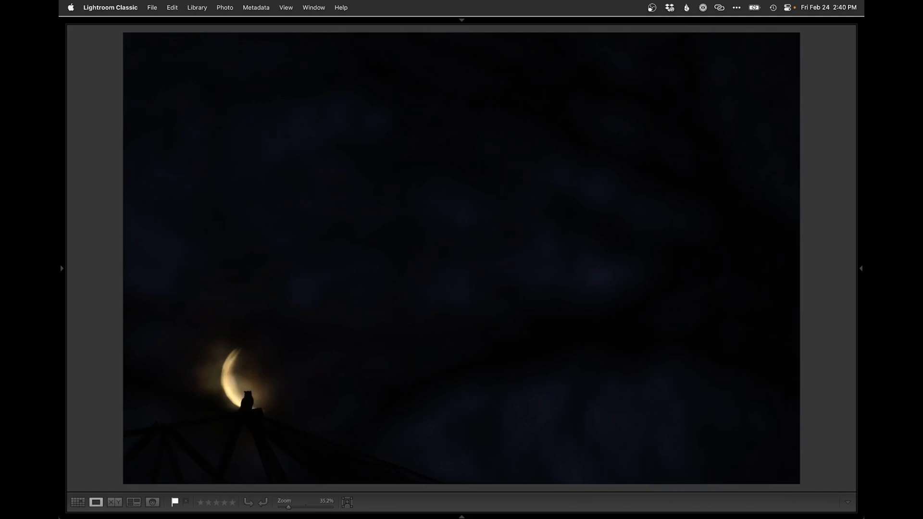
key("Right")
key("Left")
key("x")
key("g")
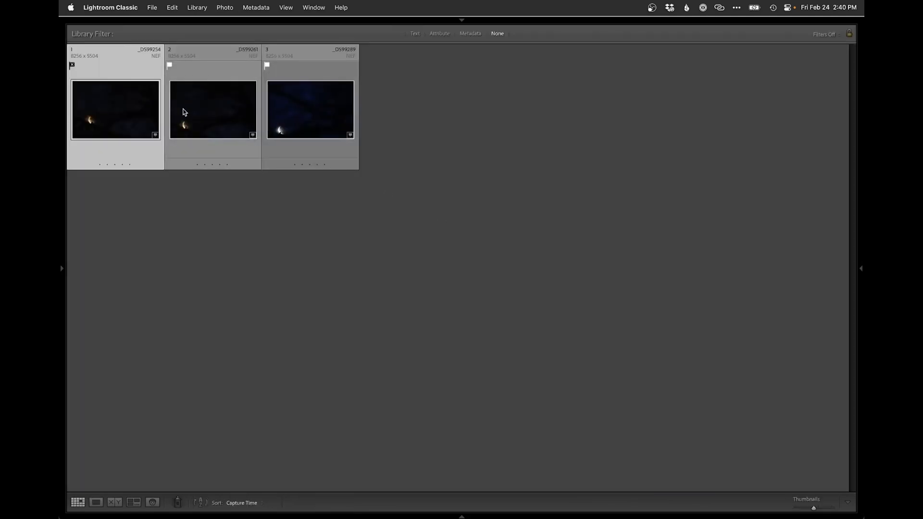
key("Delete")
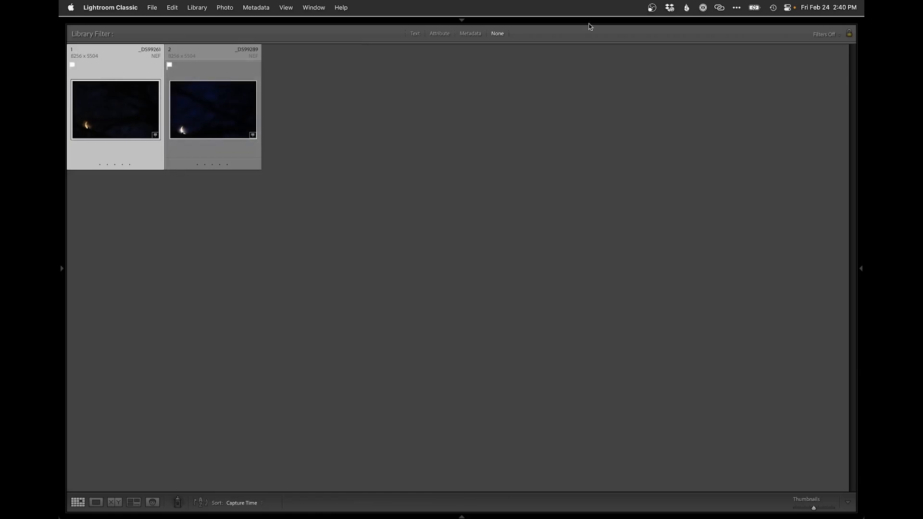
left_click(652, 9)
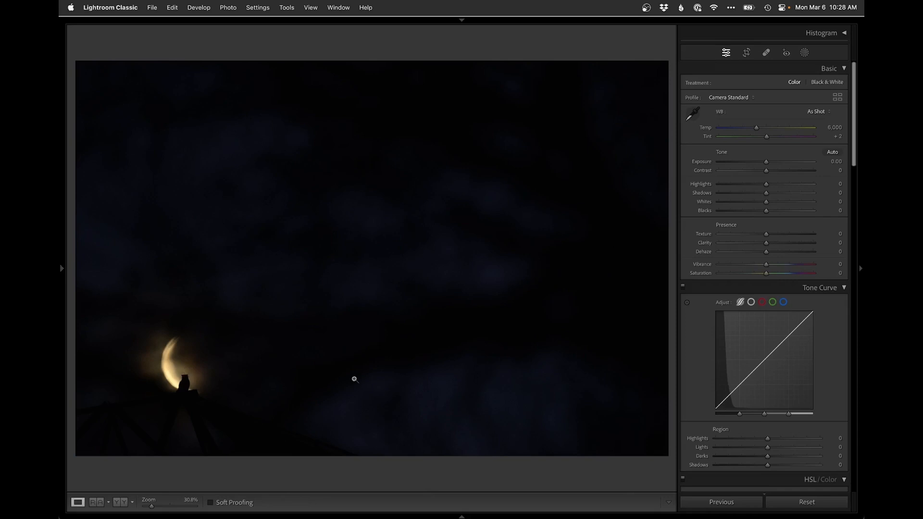
Step: Compare the two picked photos in Develop with their camera settings overlaid
key("super+minus")
key("i")
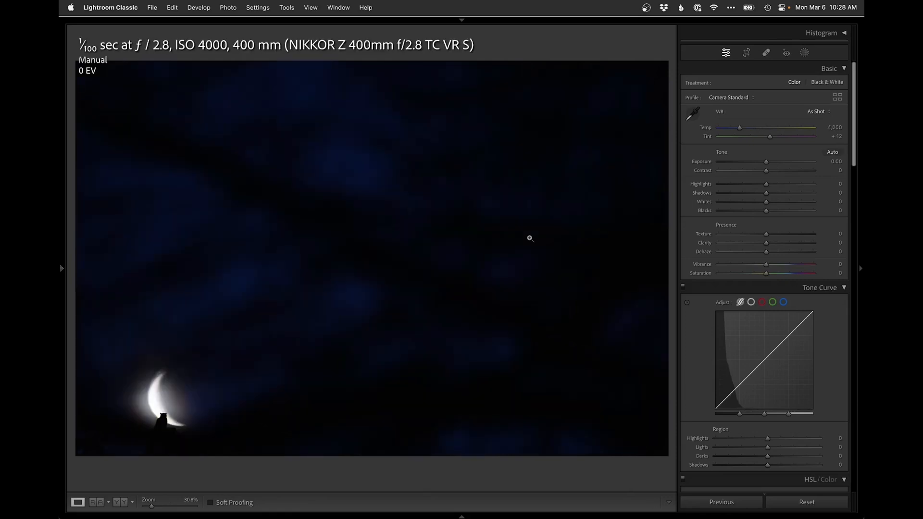
key("Right")
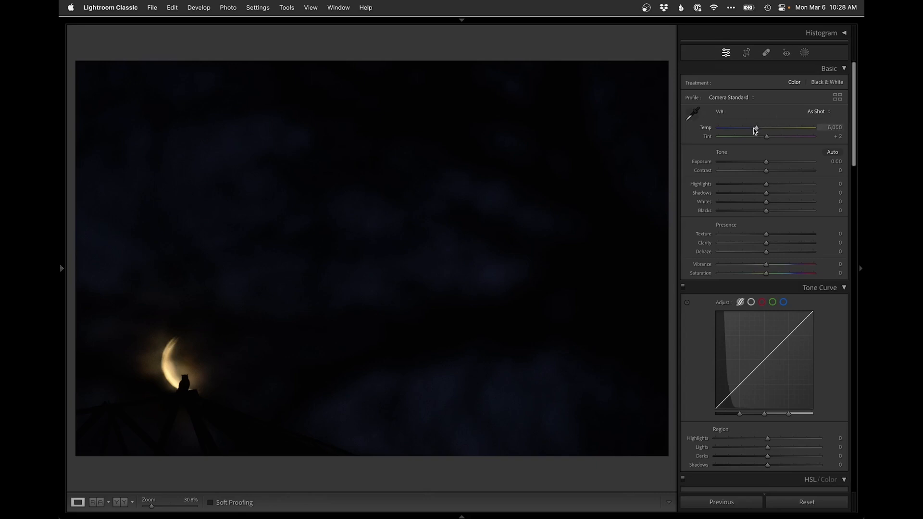
Step: Set the yellow-moon photo's white balance temperature to 5,216, try Highlights at +23 and reset Highlights
left_click_drag(753, 128, 752, 129)
left_click_drag(750, 130, 750, 130)
left_click(777, 185)
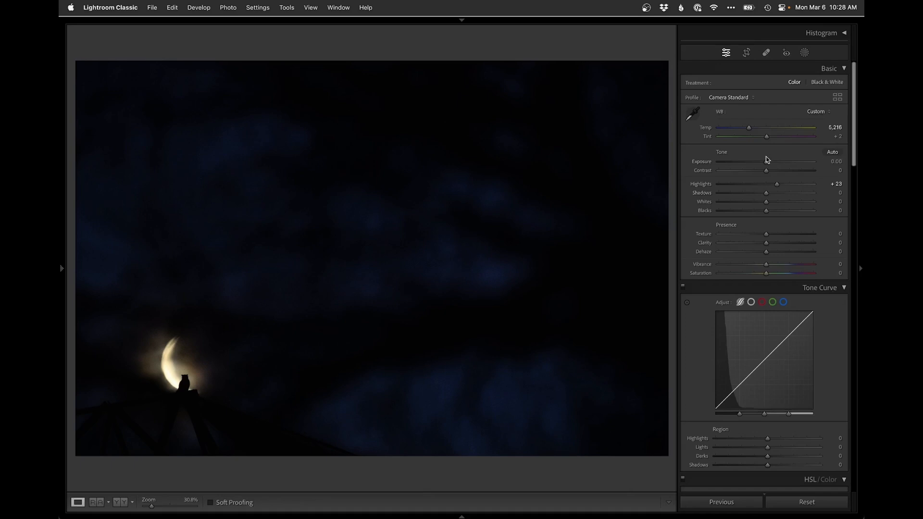
double_click(776, 184)
Step: Set the photo's Exposure to +0.55, Blacks to −29 and Highlights to +9
left_click(772, 163)
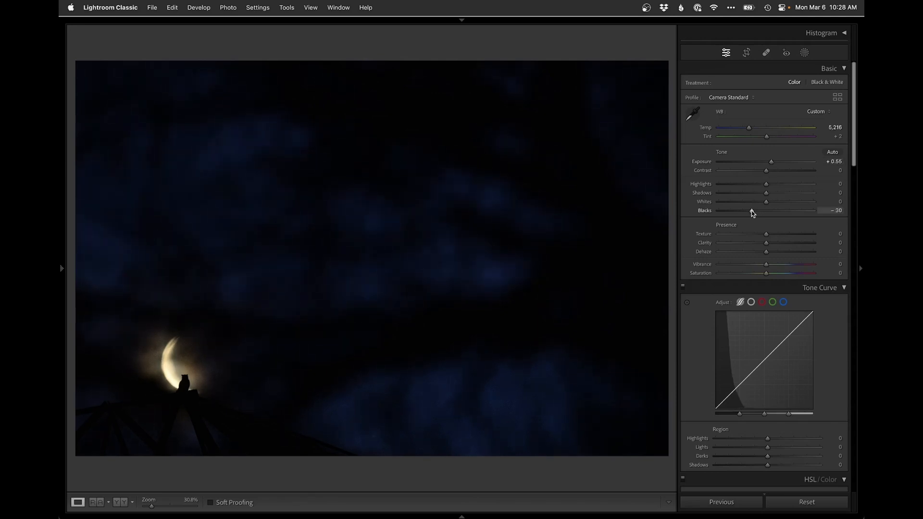
left_click_drag(752, 210, 752, 211)
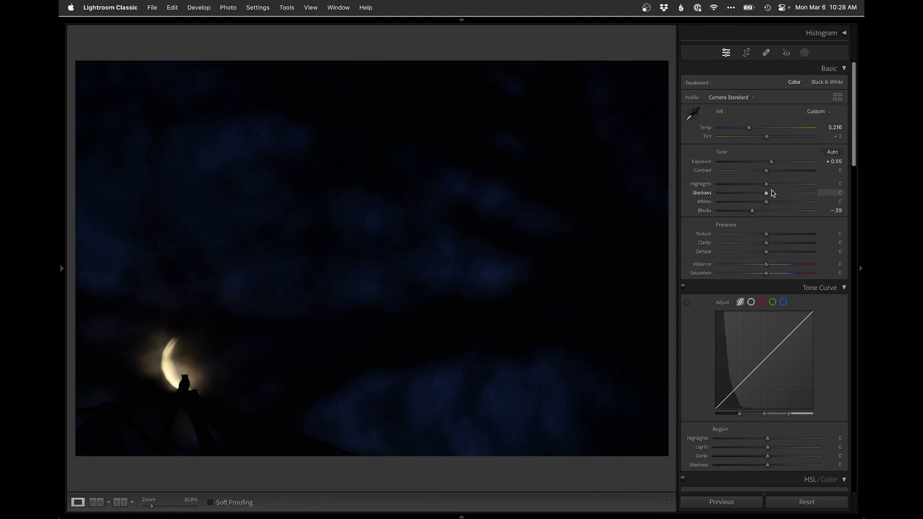
left_click_drag(766, 185, 771, 184)
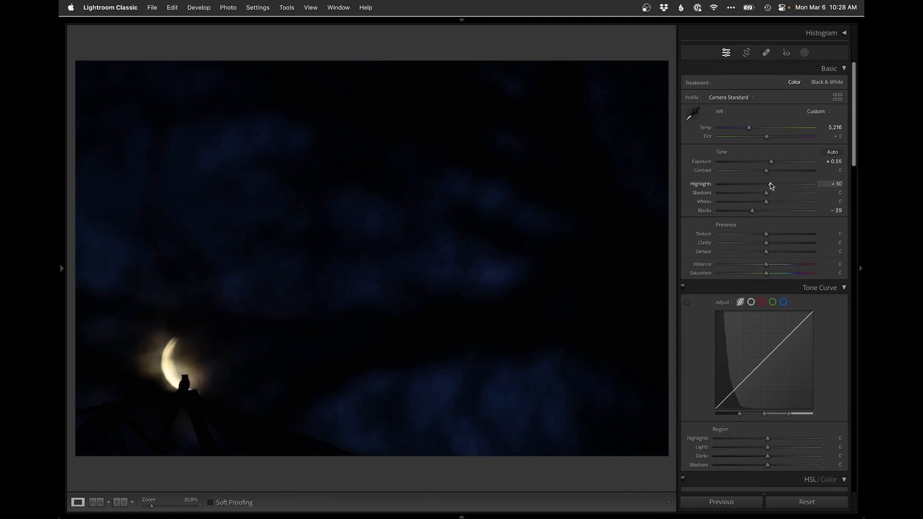
Step: Crop the photo slightly tighter at the original aspect ratio, keeping the moon and owl in the lower-left area
key("r")
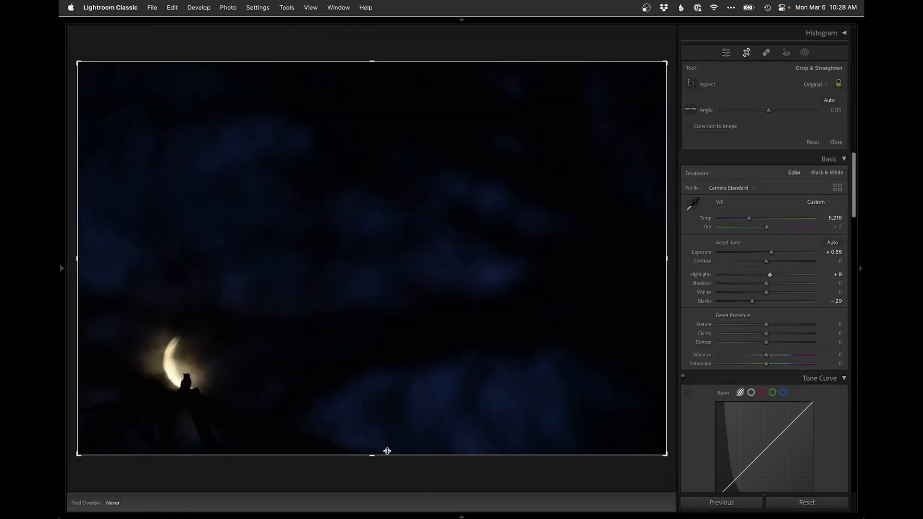
left_click_drag(385, 449, 385, 436)
left_click_drag(384, 344, 385, 348)
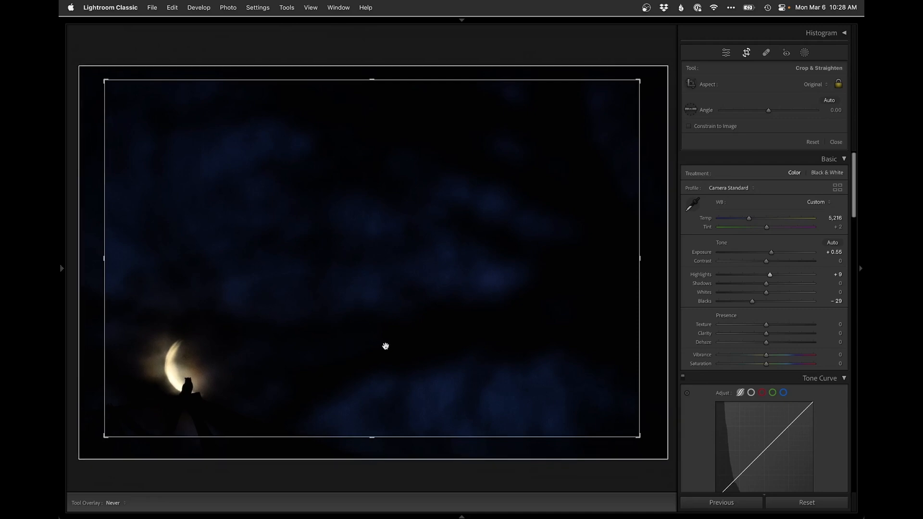
left_click_drag(637, 86, 628, 86)
key("Return")
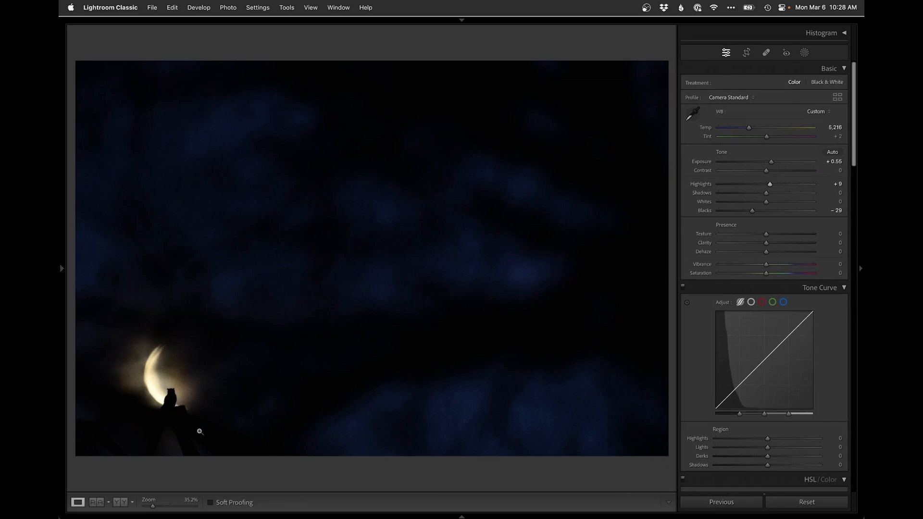
Step: Add a slanted linear gradient mask over the structure below the owl and set its Exposure to −1.69
key("m")
left_click_drag(155, 442, 171, 408)
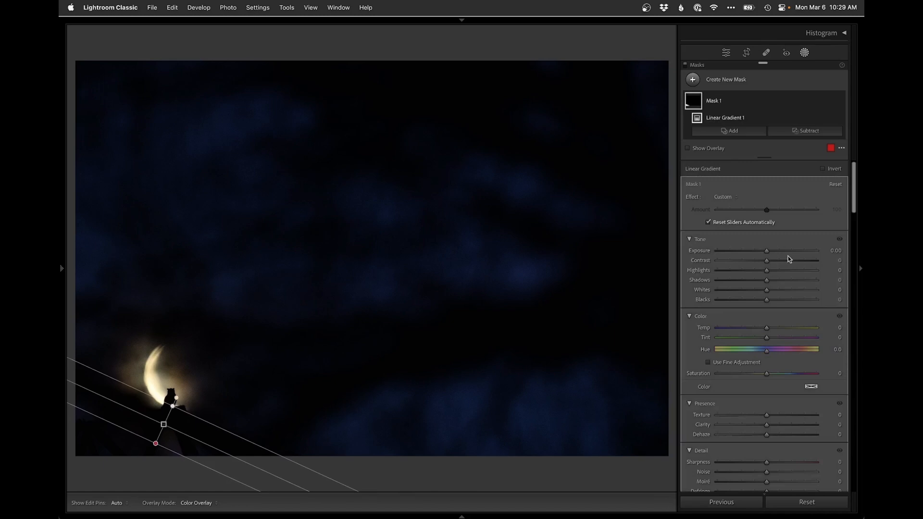
left_click_drag(761, 253, 746, 254)
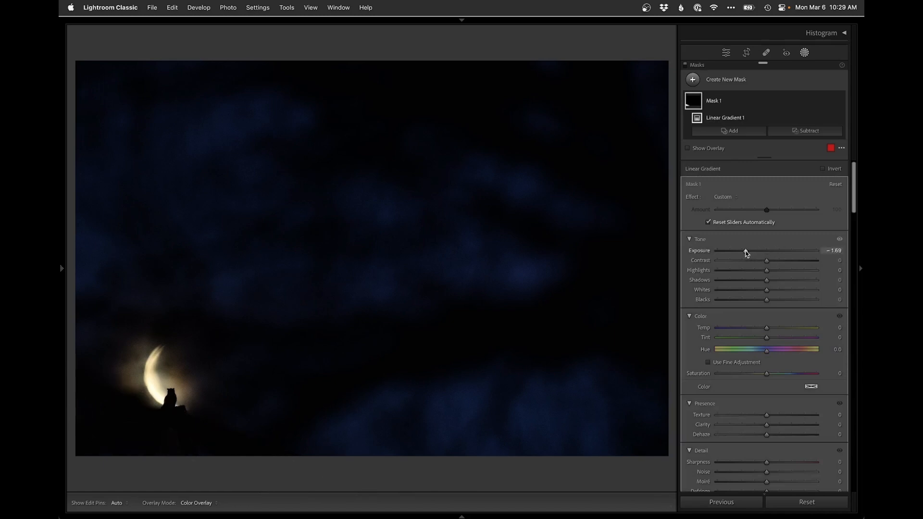
key("m")
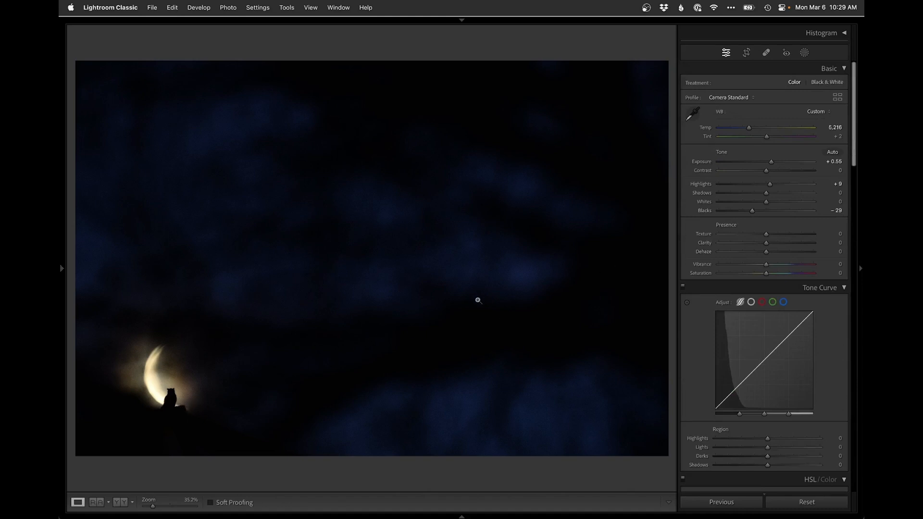
Step: Add an inverted radial gradient mask around the moon and owl with Temp −20, Whites 26 and Highlights 16
key("shift+m")
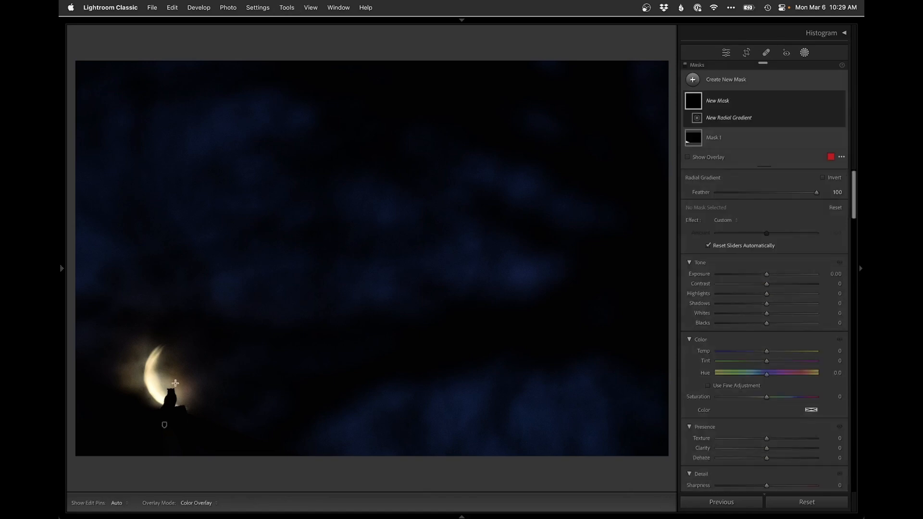
left_click_drag(170, 383, 249, 454)
left_click(822, 189)
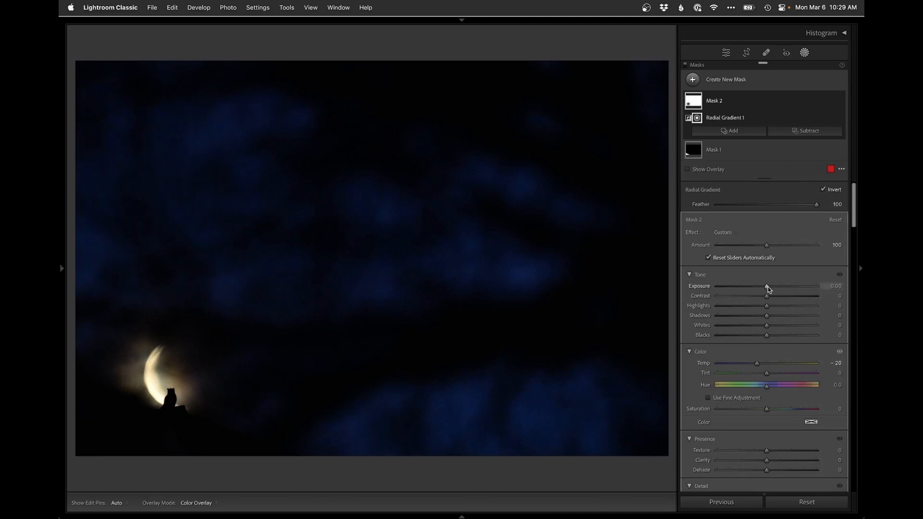
left_click(777, 325)
left_click(776, 306)
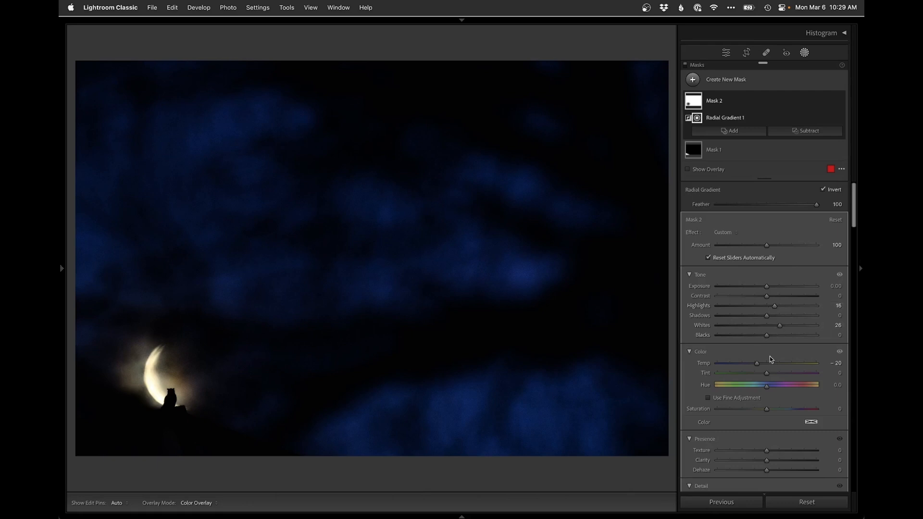
Step: Raise the Noise reduction on the inverted radial gradient mask around the moon and owl and close masking
scroll(762, 453, "down", 2)
scroll(760, 466, "down", 2)
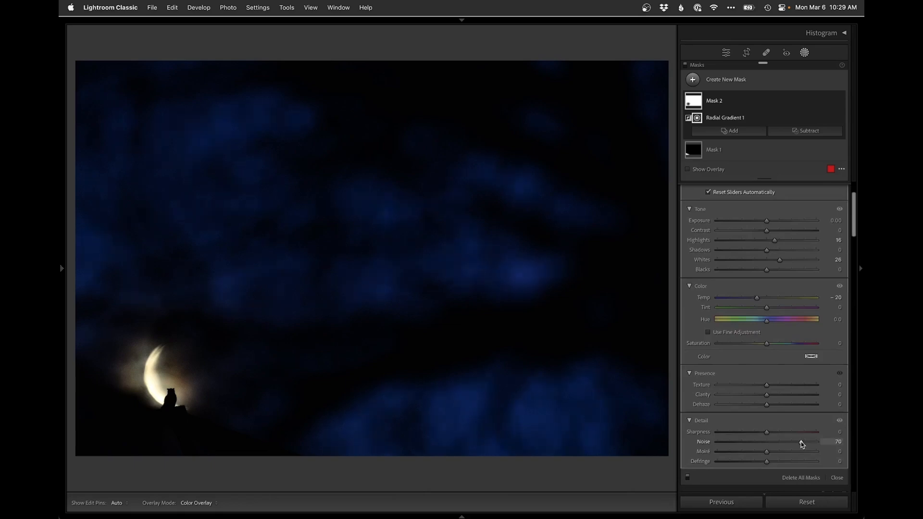
left_click_drag(800, 442, 814, 443)
key("shift+w")
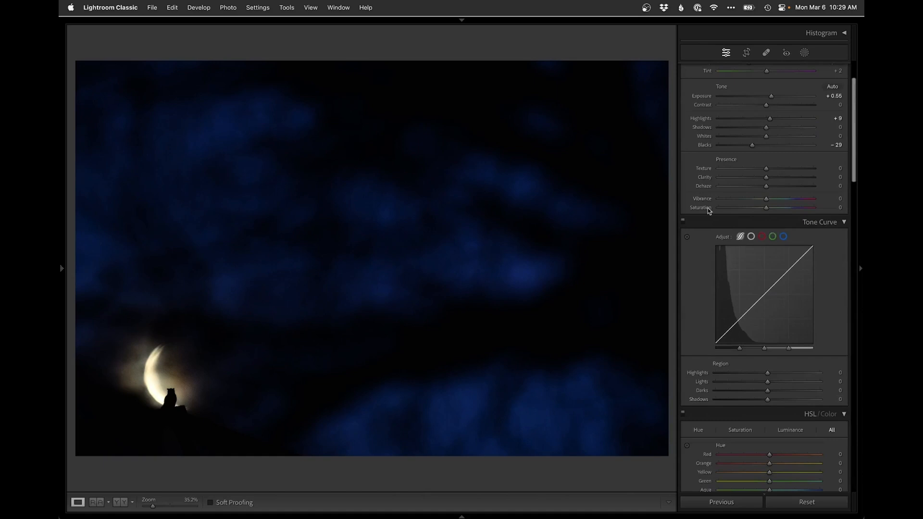
Step: Set the photo's sharpening Masking to 58 and Luminance noise reduction to 17, checking the result at 100% zoom
scroll(702, 339, "down", 10)
scroll(700, 340, "down", 8)
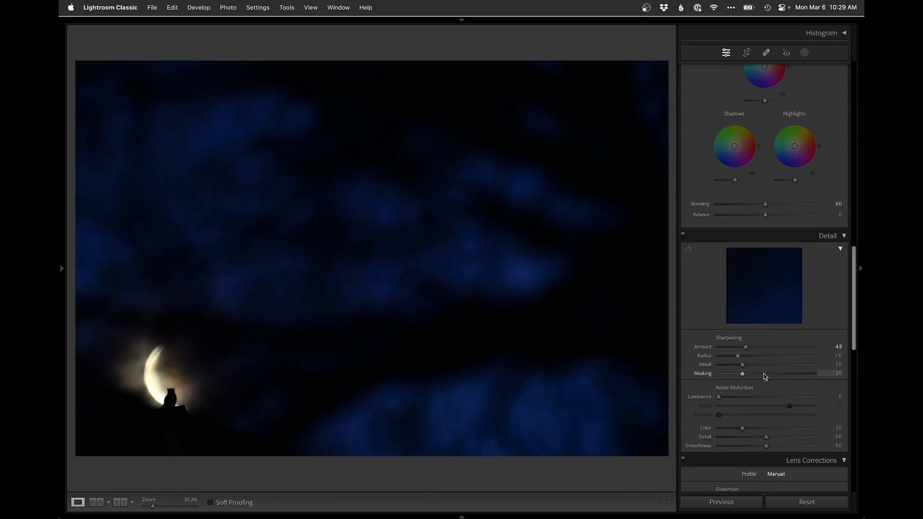
left_click_drag(731, 399, 736, 399)
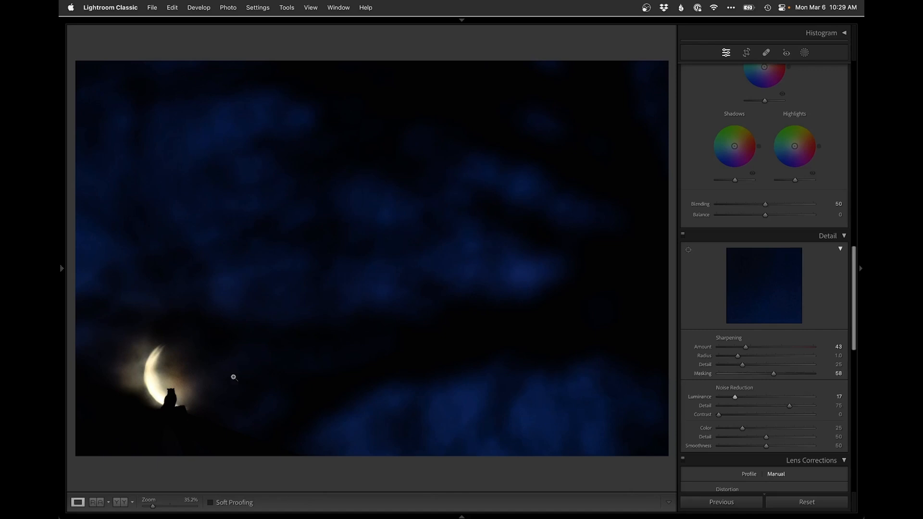
key("super+i")
key("super+i")
left_click(233, 351)
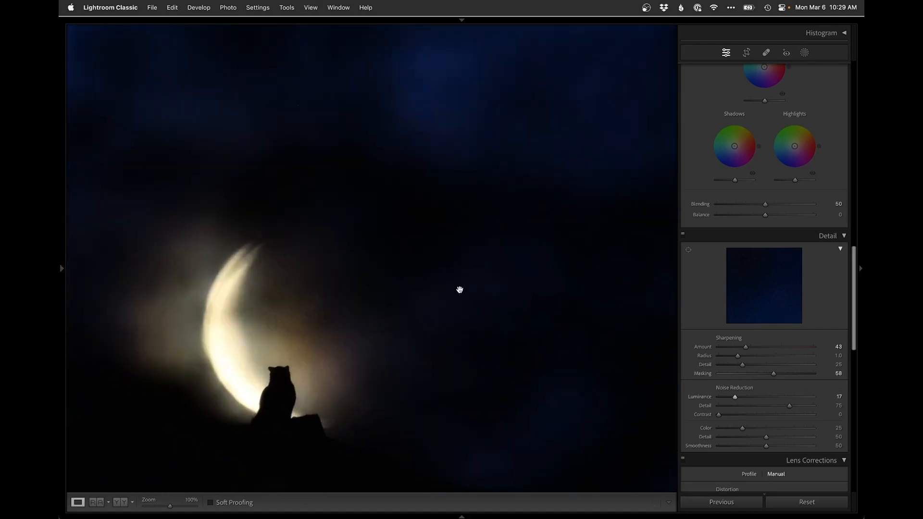
left_click_drag(534, 201, 442, 286)
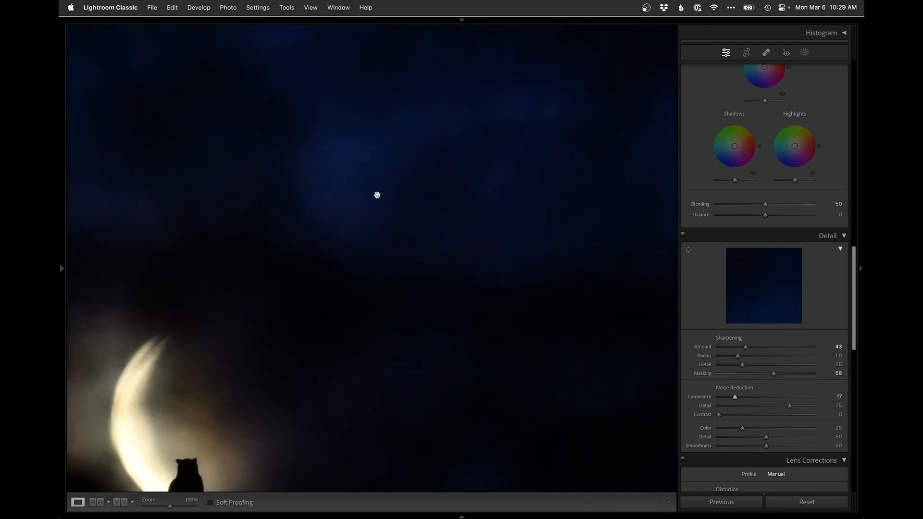
left_click(371, 309)
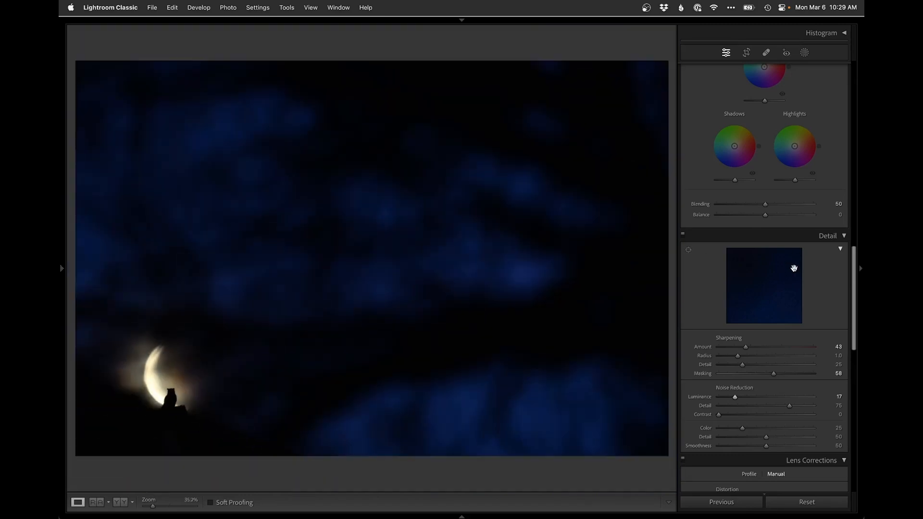
Step: Copy the developed photo's settings and paste them onto the next owl-and-moon photo
scroll(697, 305, "up", 15)
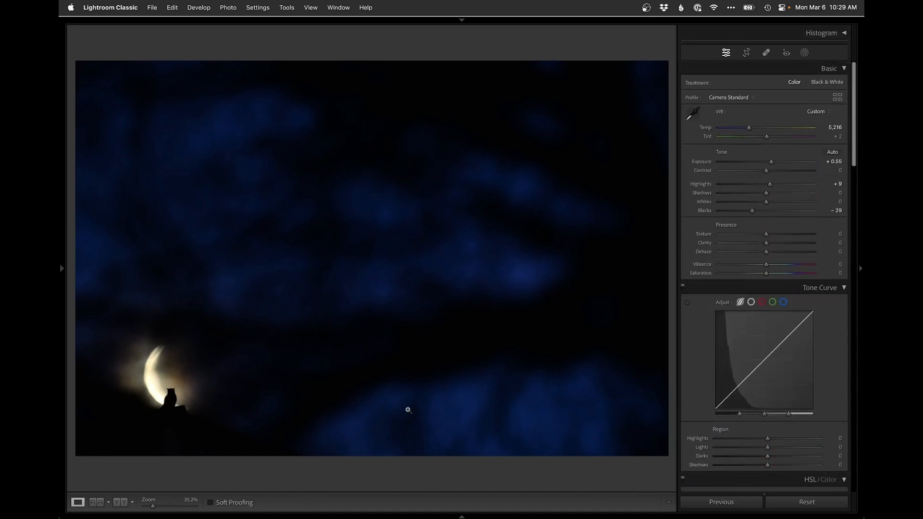
key("super+shift+c")
key("Return")
key("Right")
key("super+shift+v")
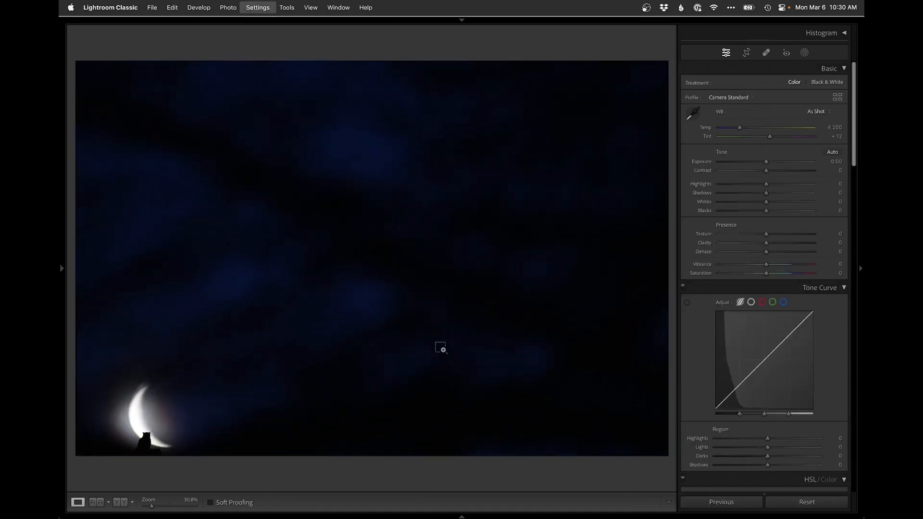
Step: Reset the second photo's crop and recrop it slightly tighter at the original aspect ratio, keeping the moon and owl in the lower-left area
key("r")
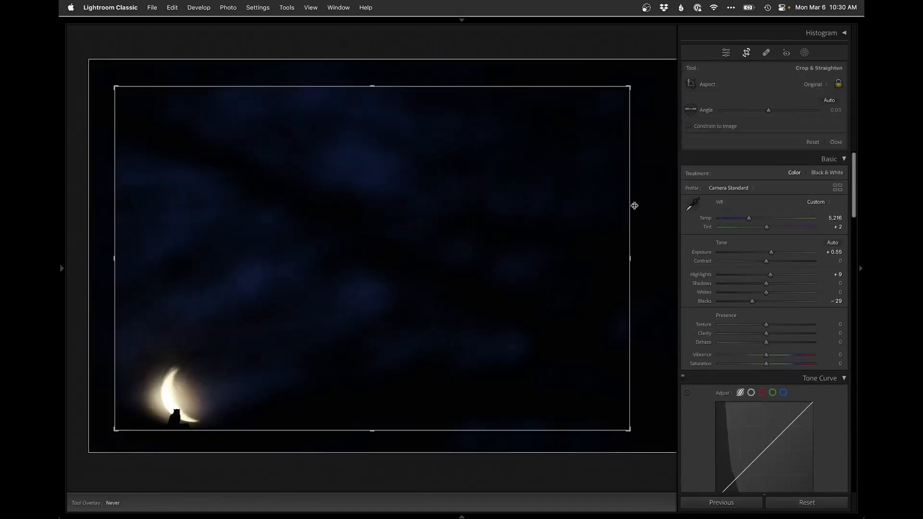
left_click(812, 141)
key("r")
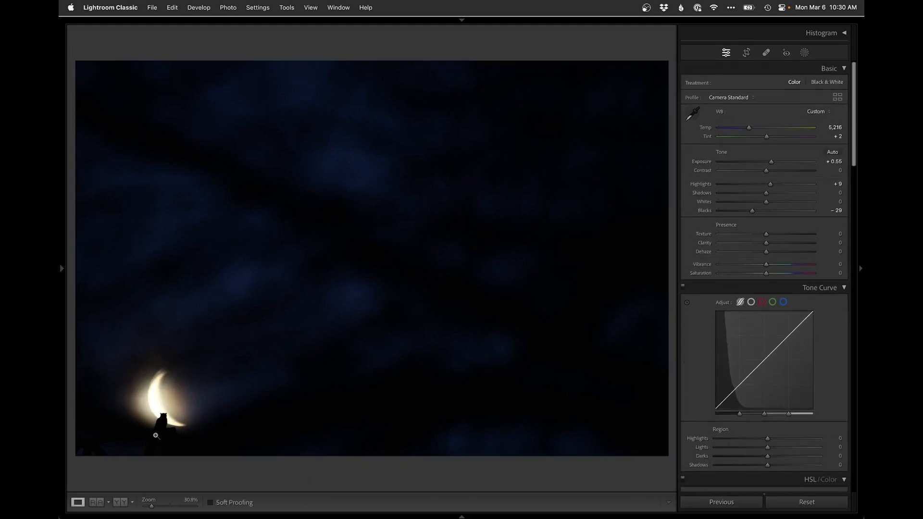
key("r")
left_click_drag(666, 61, 655, 77)
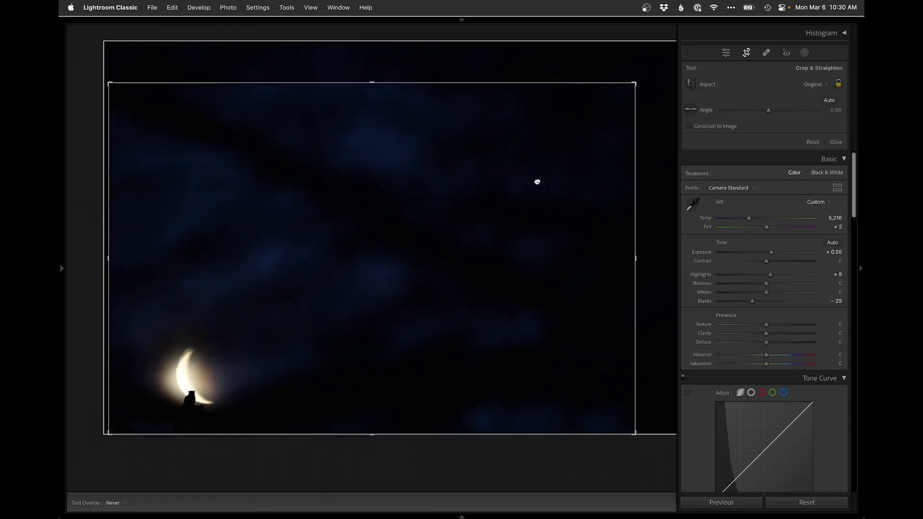
key("r")
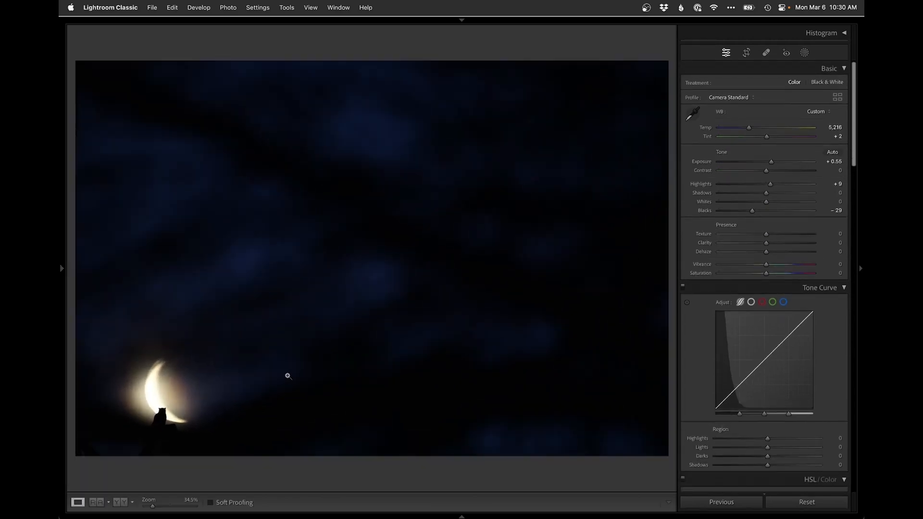
Step: Add a slanted linear gradient mask over the structure below the owl and lower its Exposure
key("m")
left_click_drag(128, 450, 139, 424)
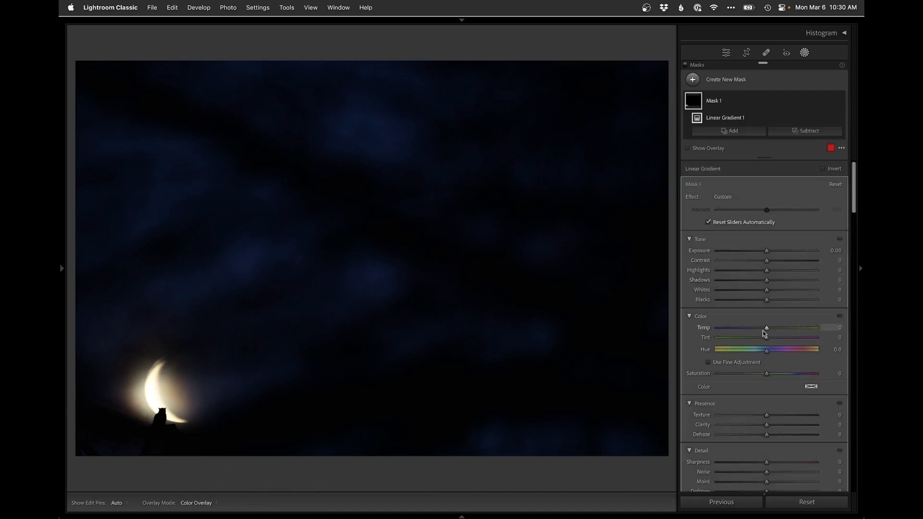
left_click_drag(764, 251, 753, 254)
Step: Add an inverted radial gradient mask around the moon and owl with Temp −27, Exposure 0.10, Highlights 20 and Whites 14
key("shift+m")
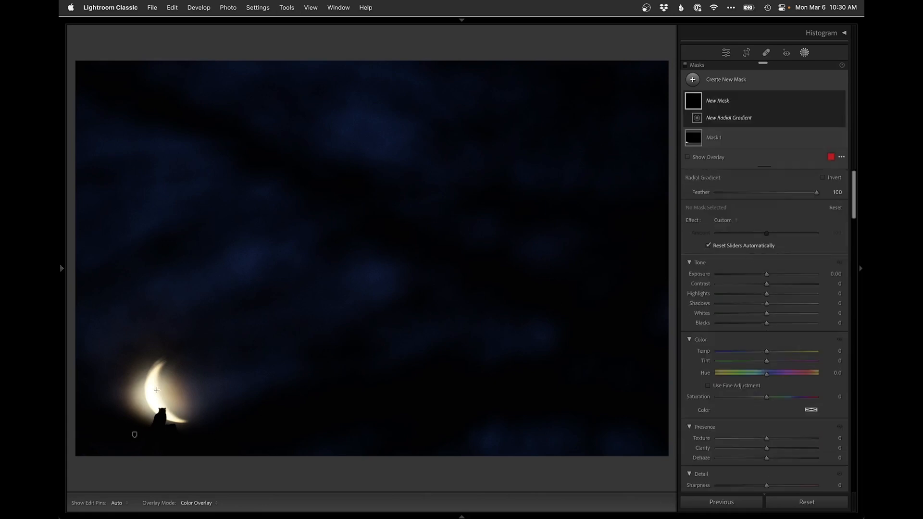
left_click_drag(157, 391, 224, 454)
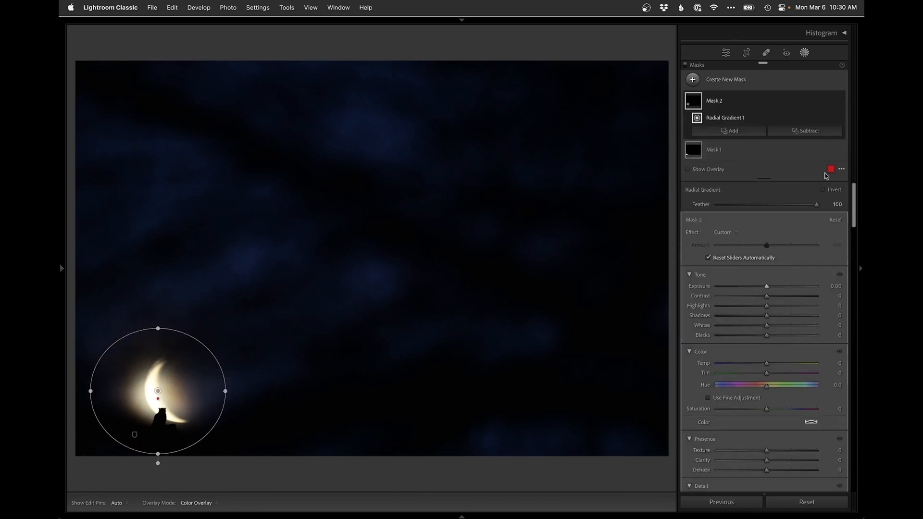
left_click(824, 190)
left_click_drag(766, 364, 754, 365)
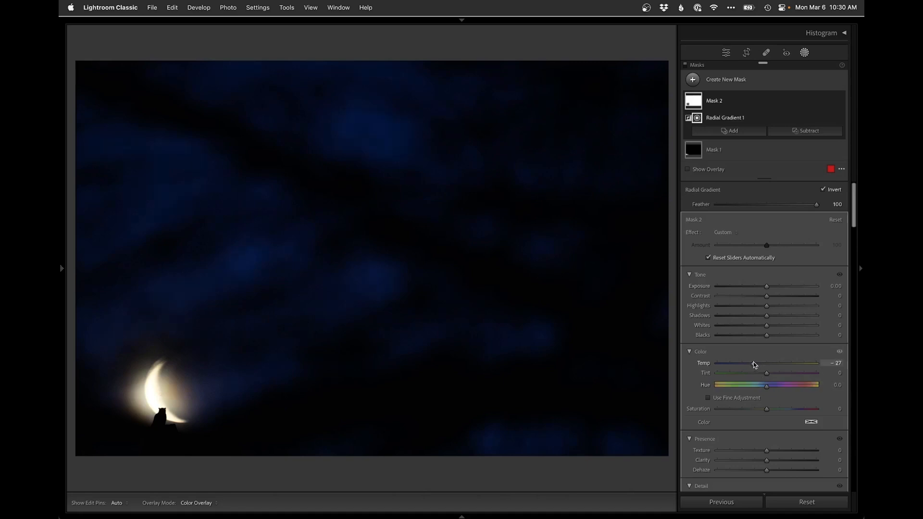
left_click_drag(767, 286, 777, 308)
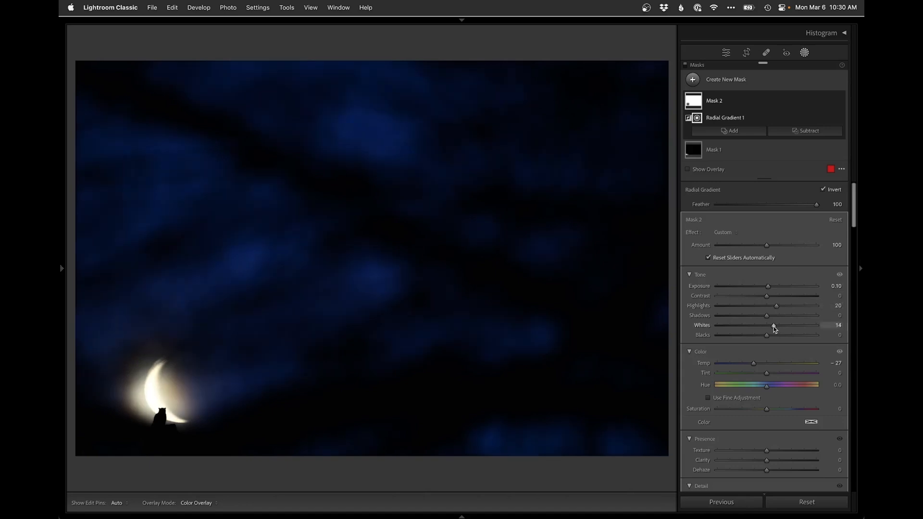
Step: Set the inverted radial mask's Blacks to −6, raise its Noise reduction and close masking
left_click_drag(767, 335, 764, 335)
scroll(765, 366, "down", 5)
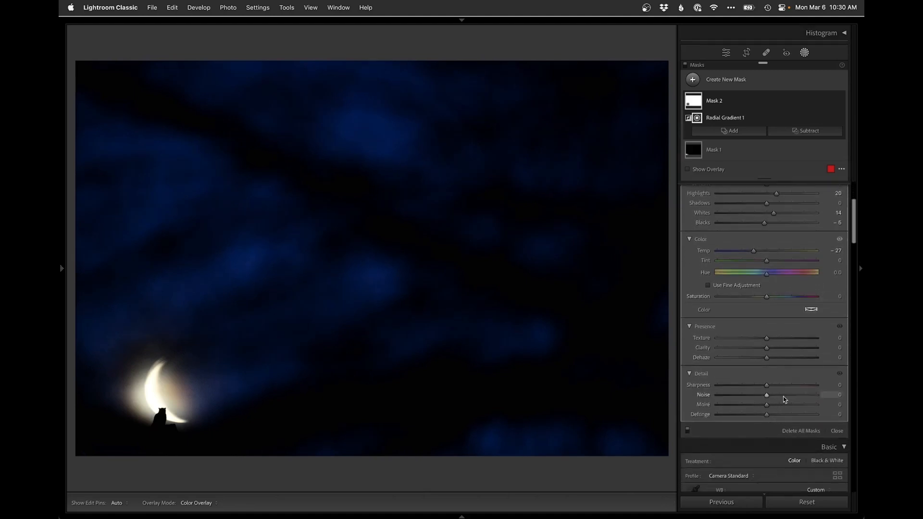
left_click_drag(797, 397, 799, 398)
scroll(798, 398, "up", 5)
key("shift+w")
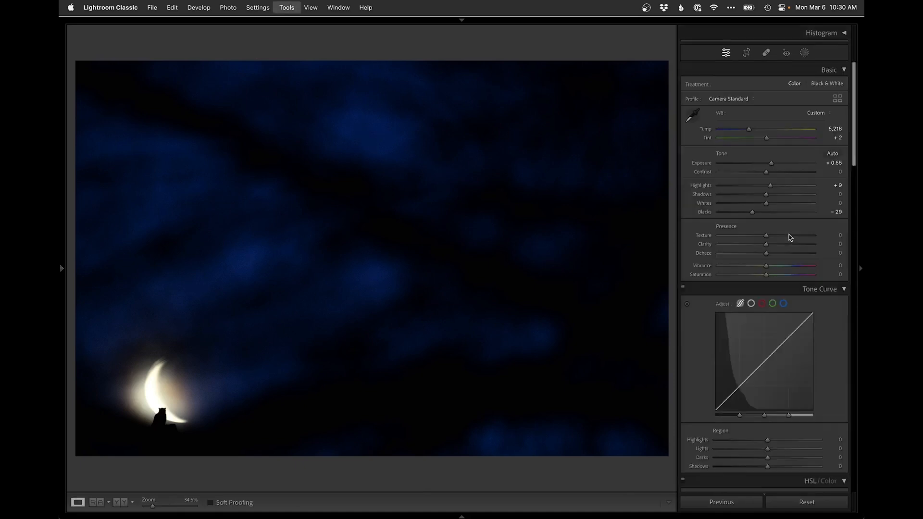
Step: Set the photo's Exposure to +0.40 and add a radial gradient mask around the moon and owl with Temp 15
left_click_drag(771, 162, 770, 163)
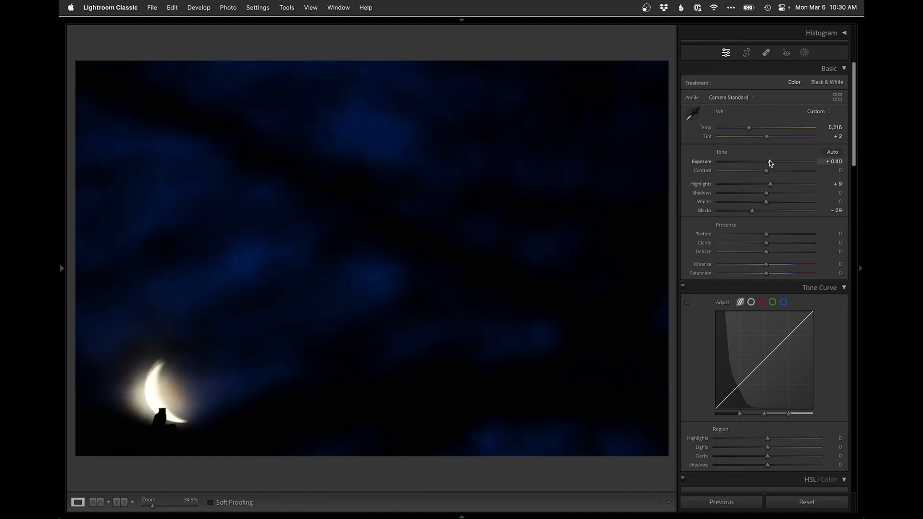
key("shift+w")
left_click_drag(164, 399, 214, 445)
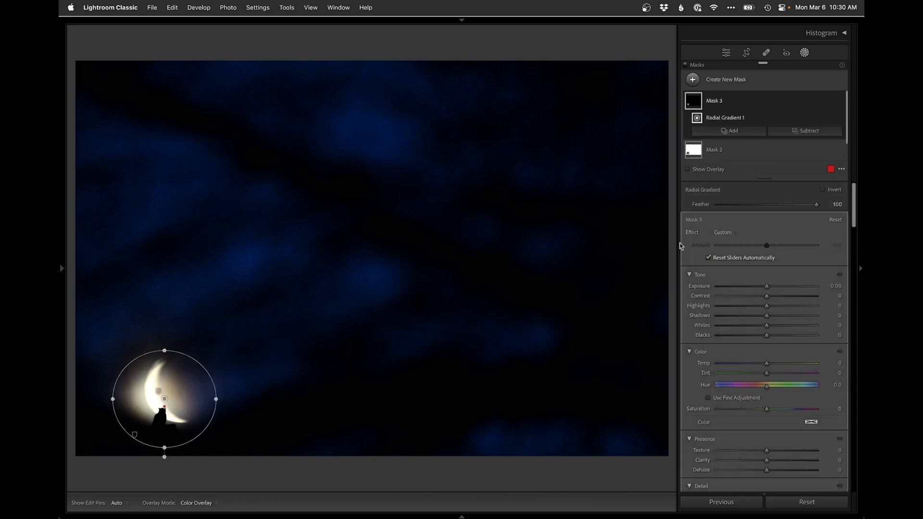
left_click_drag(766, 363, 773, 366)
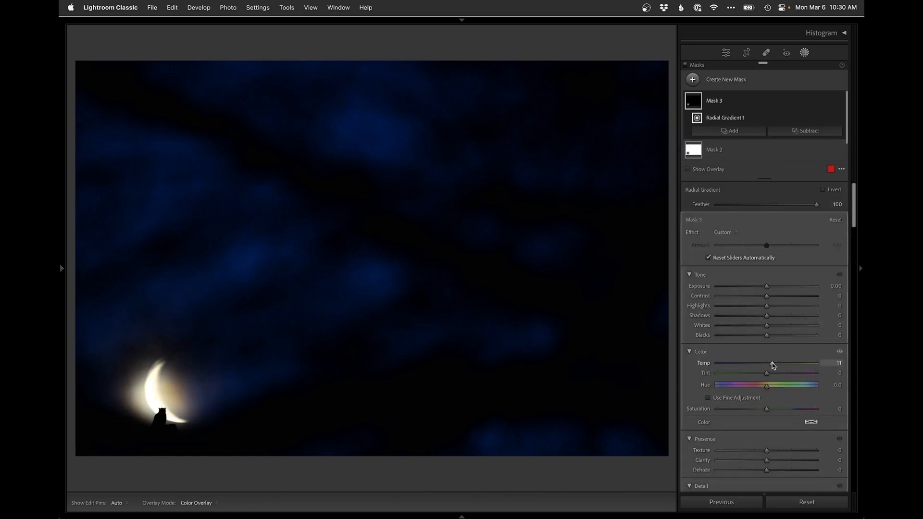
key("shift+w")
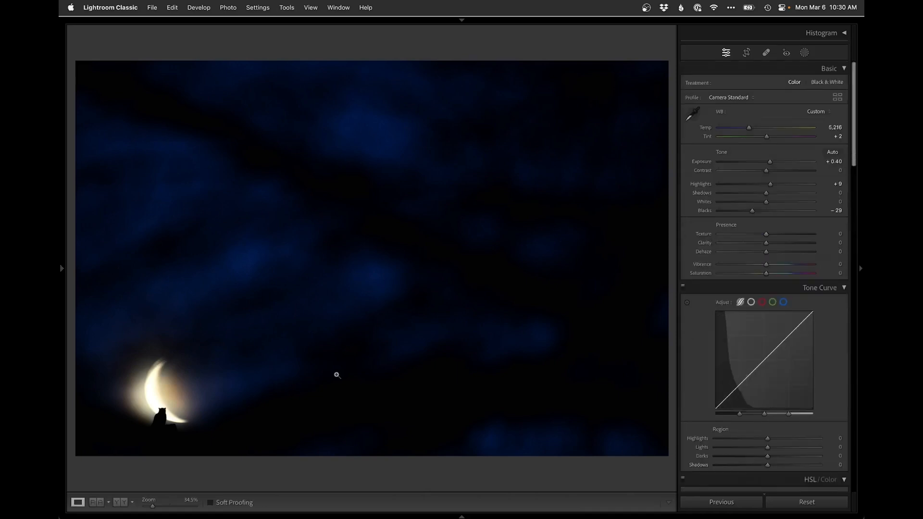
Step: Compare the two developed photos in Survey view, narrow the survey to the second one and reopen it in Develop
key("g")
left_click(113, 96, "super")
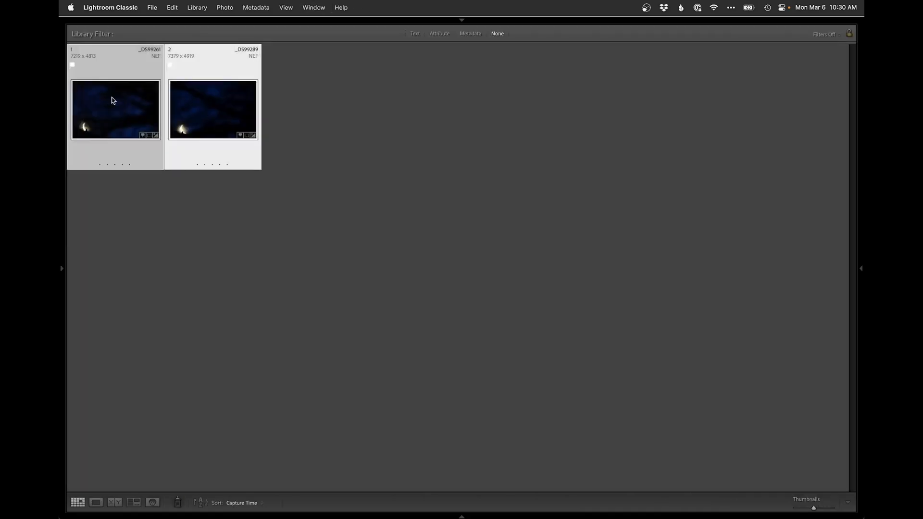
key("n")
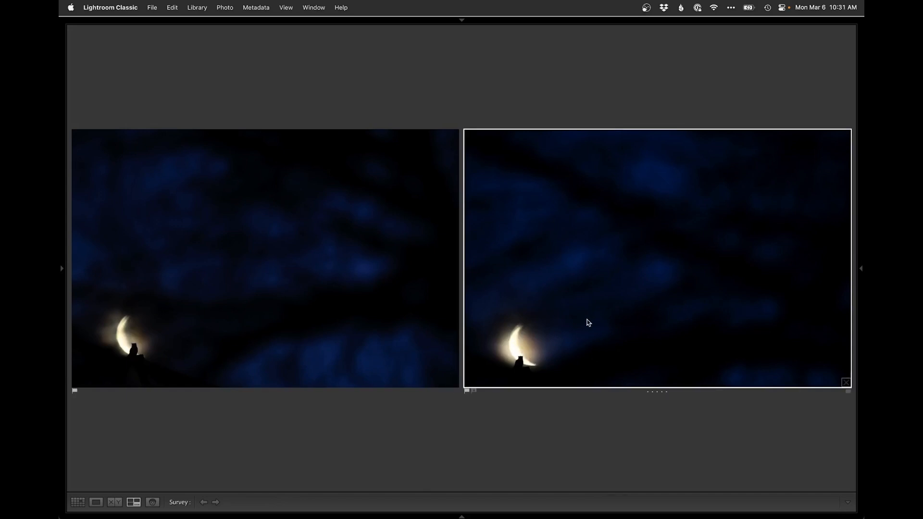
left_click(453, 382)
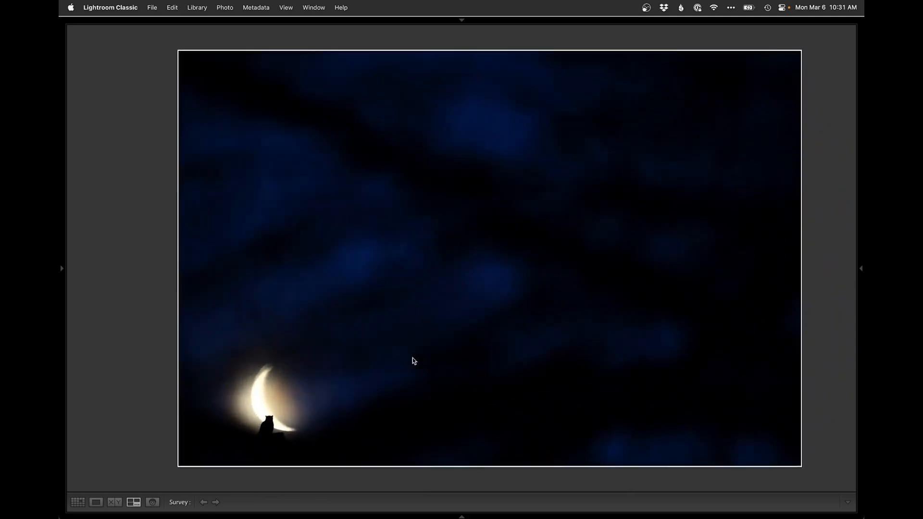
key("g")
key("d")
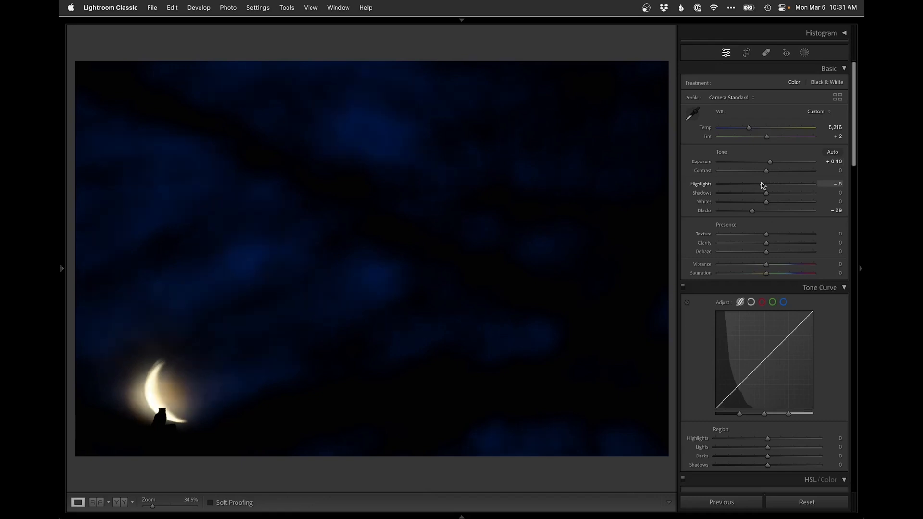
Step: Undo the last overall Highlights change and set Highlights to −27 on the radial mask around the moon and owl instead
key("super+z")
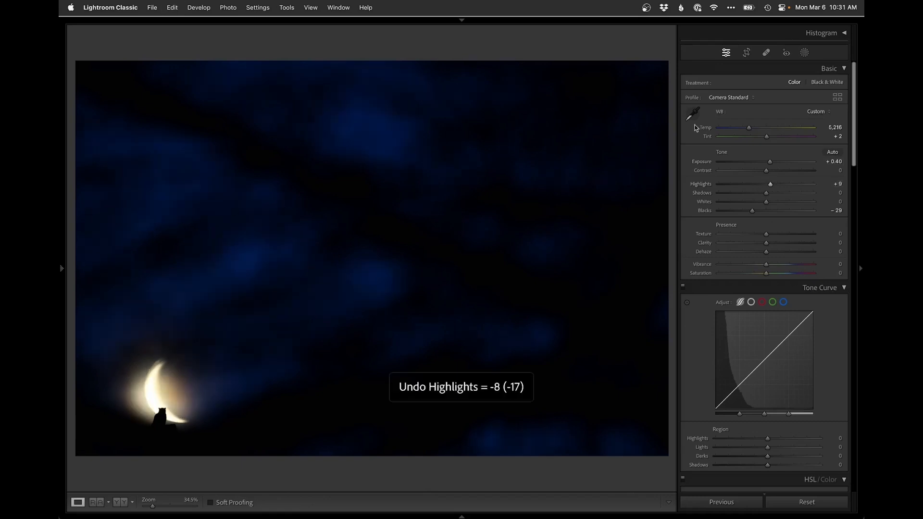
left_click(804, 52)
left_click(715, 100)
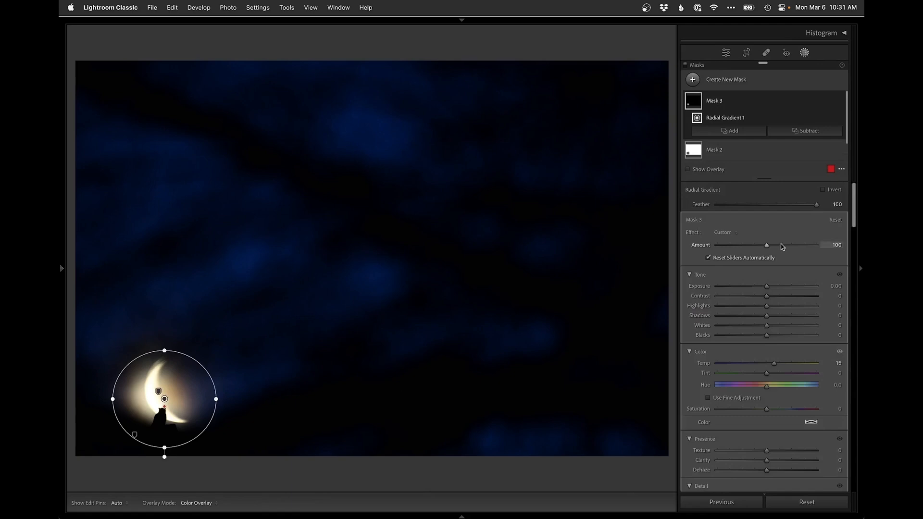
left_click(749, 306)
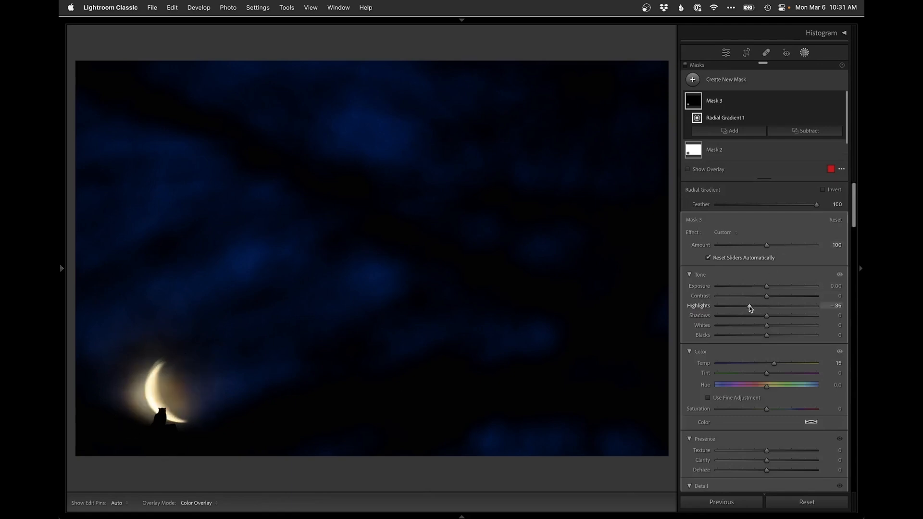
left_click_drag(751, 304, 753, 305)
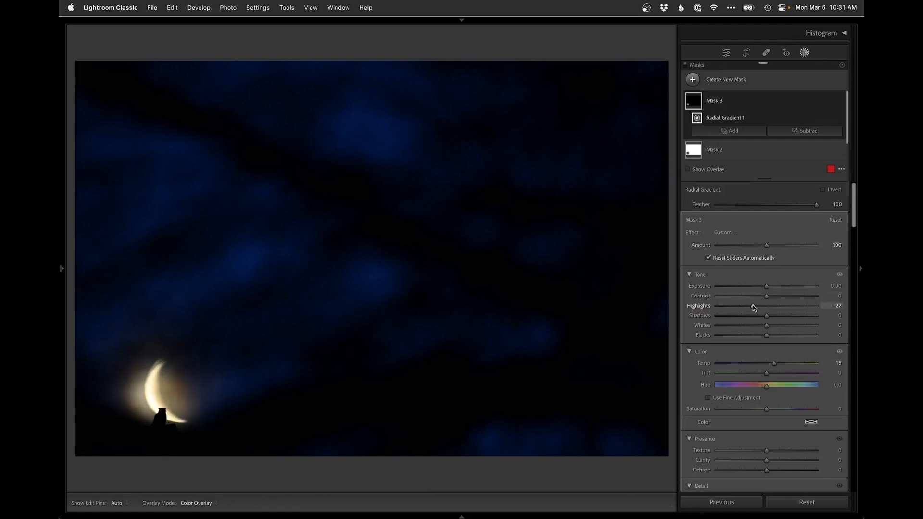
left_click(726, 53)
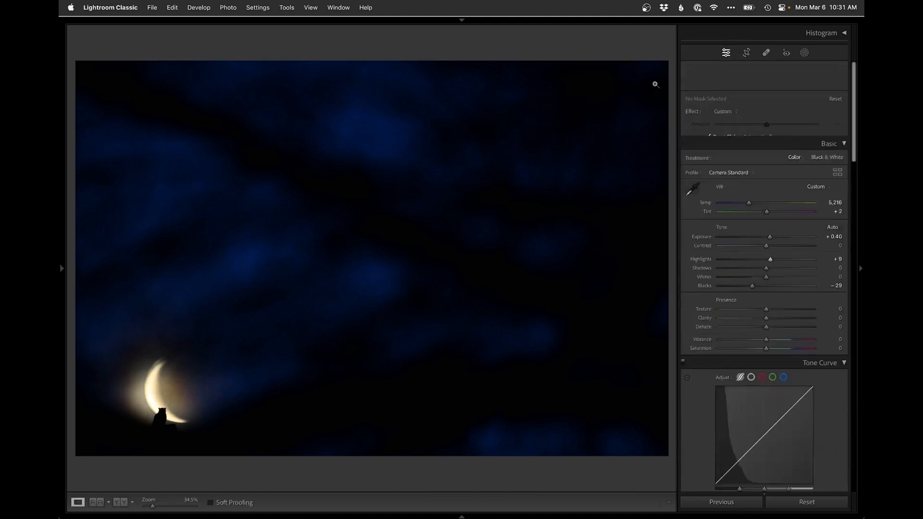
Step: Add a radial gradient mask around the moon and owl on the first photo and set its Highlights to 9
left_click(804, 52)
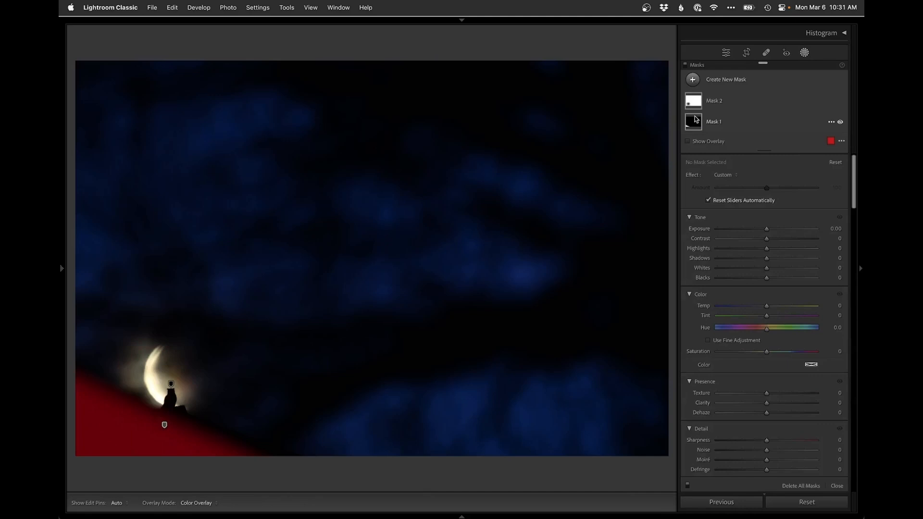
key("shift+m")
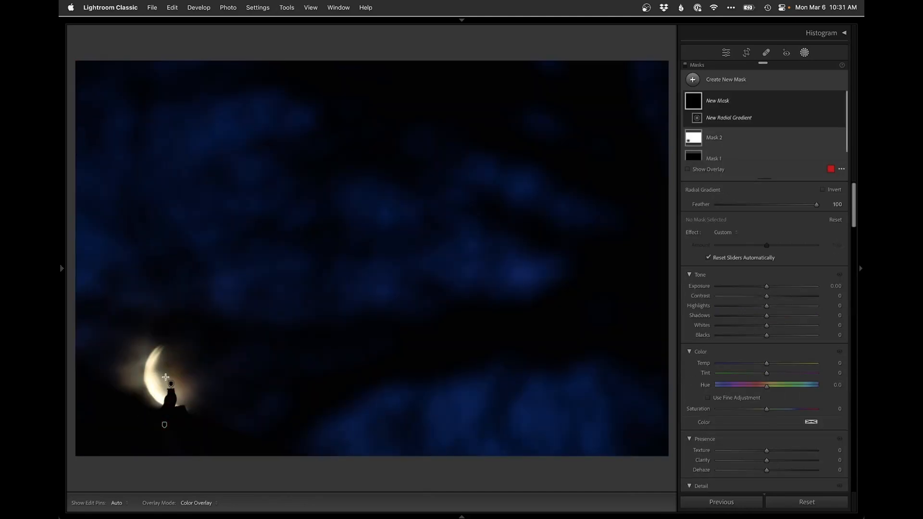
left_click_drag(166, 376, 223, 428)
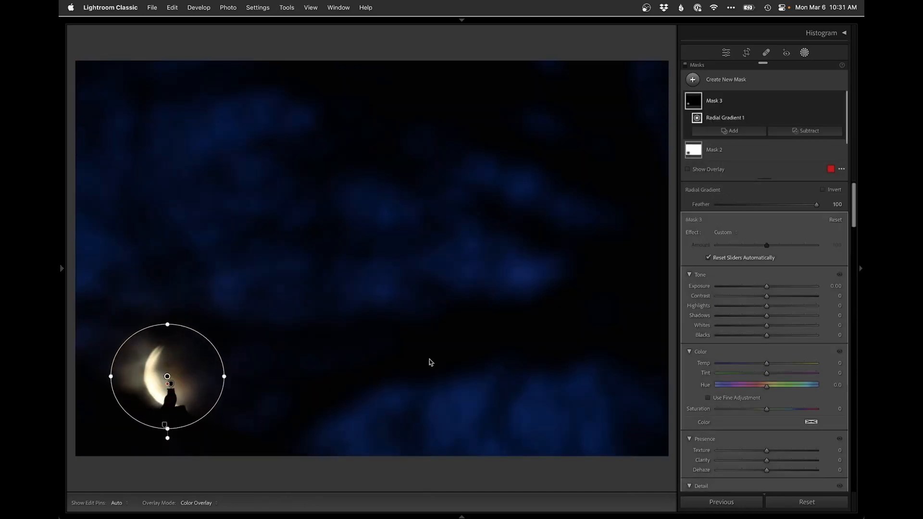
left_click_drag(768, 306, 770, 305)
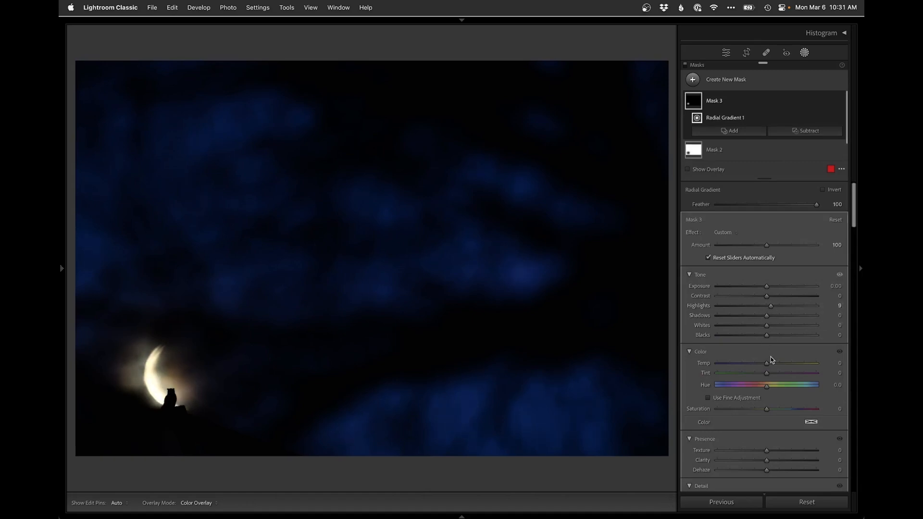
Step: Return to the library grid, open the first photo in Loupe view and send it to Photoshop for editing
key("d")
key("e")
key("g")
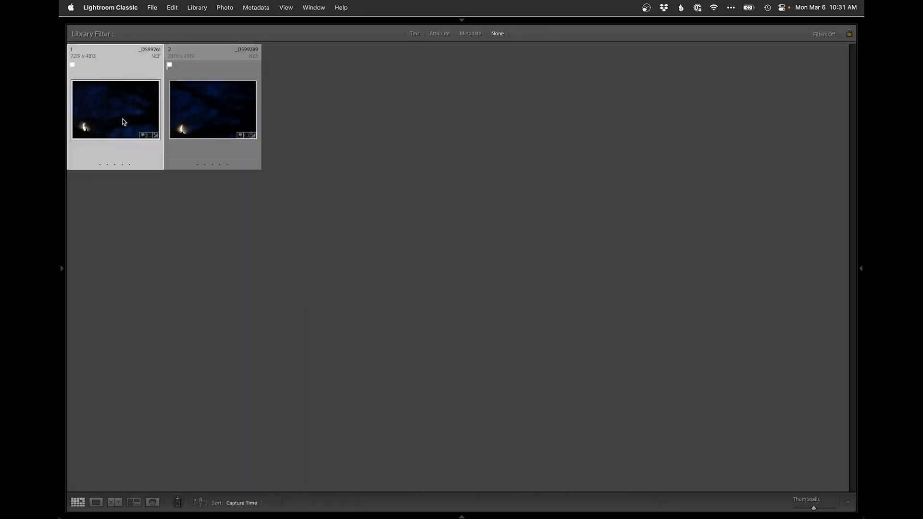
double_click(124, 122)
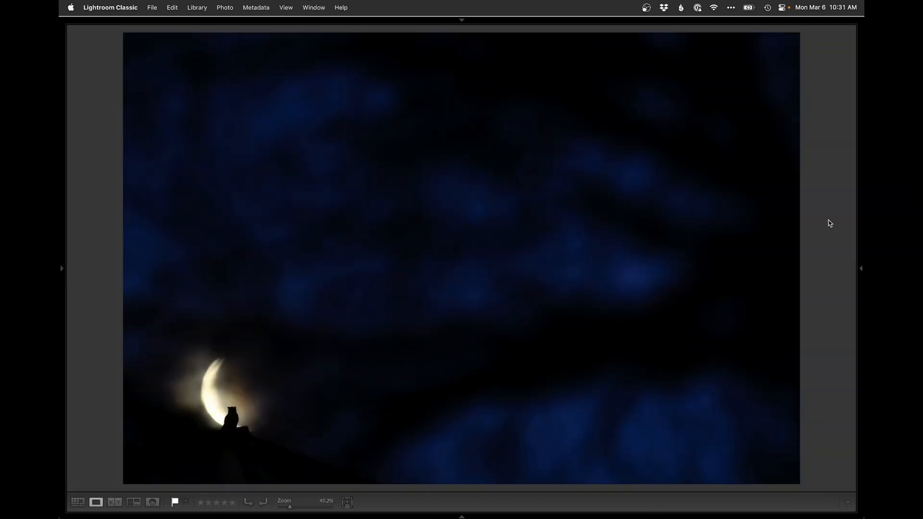
key("super+e")
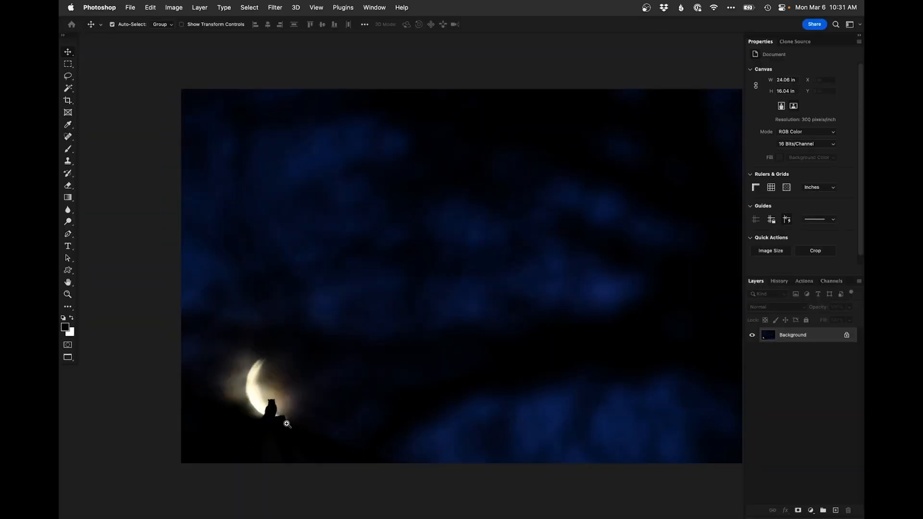
Step: Add a new empty layer above the background and choose the Clone Stamp tool
key("super+0")
key("super+shift+n")
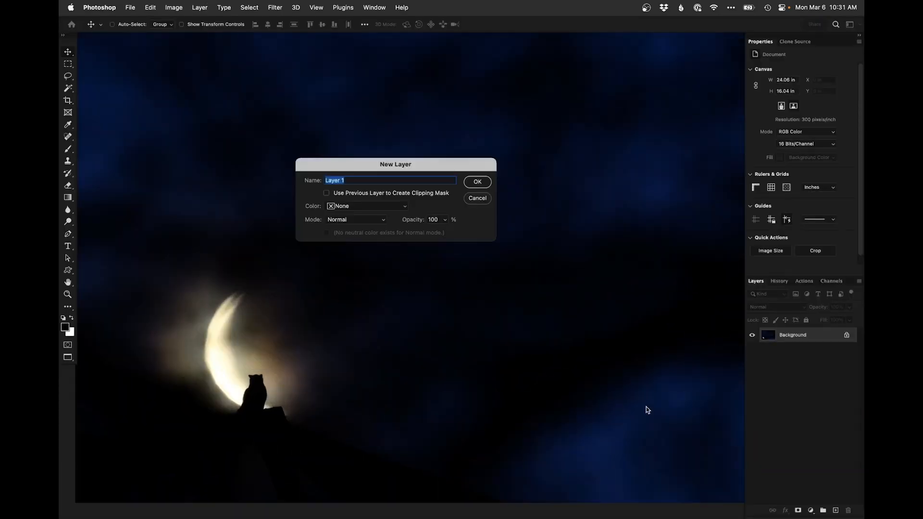
key("Return")
key("s")
Step: Frame the moon and owl closely, enlarge the clone brush to 429 px and open the Clone Source settings with the overlay shown
left_click_drag(298, 410, 283, 416)
left_click(289, 409, "super")
left_click_drag(254, 382, 312, 384)
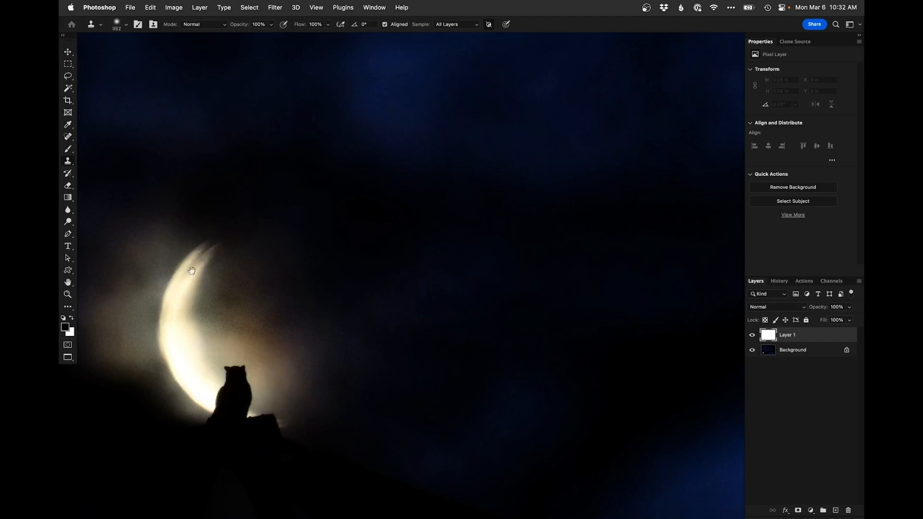
left_click_drag(198, 291, 225, 287)
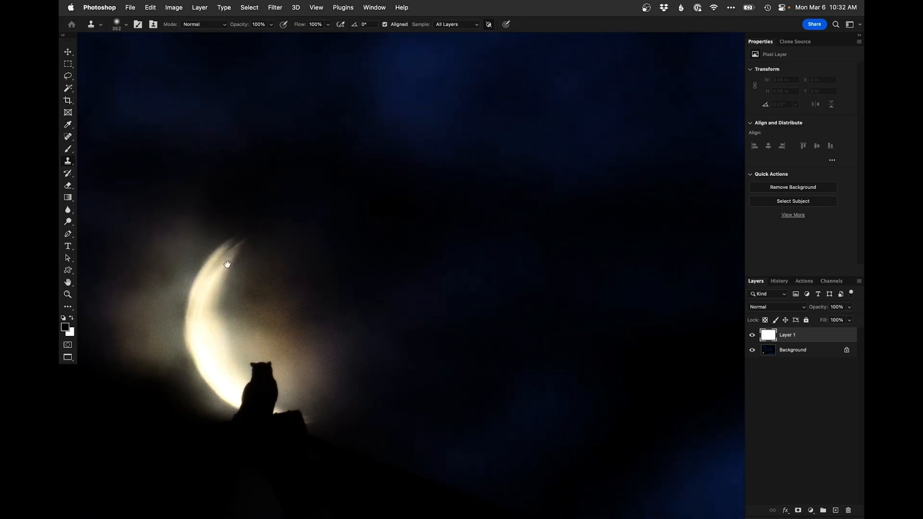
left_click_drag(231, 243, 246, 246)
left_click(794, 41)
left_click(760, 138)
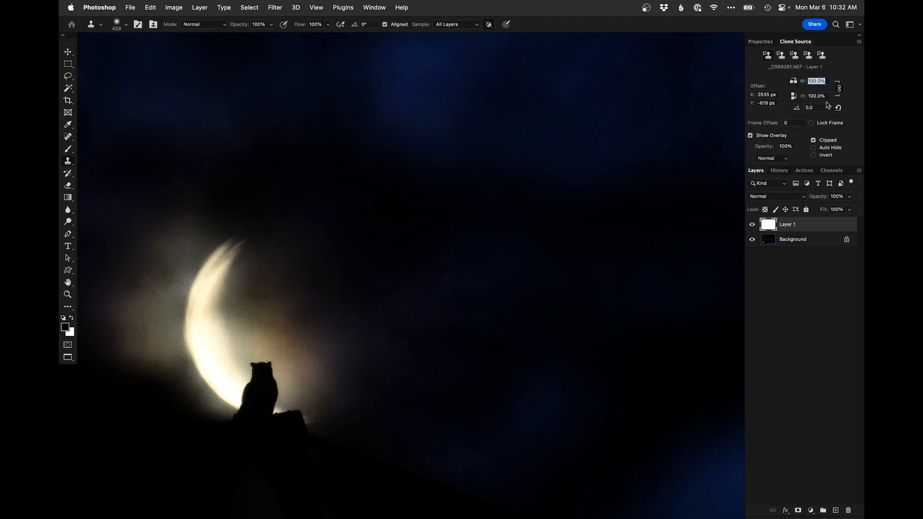
left_click_drag(795, 110, 822, 111)
left_click_drag(288, 351, 340, 402)
key("super+z")
Step: Rotate the clone source to −49.7° to line up the sampled moon tip with the crescent's lower end beside the owl
left_click_drag(797, 110, 863, 112)
mouse_move(550, 157)
left_mouse_down()
mouse_move(425, 165)
mouse_move(369, 151)
left_mouse_up()
left_click_drag(798, 111, 731, 116)
left_click_drag(797, 110, 853, 111)
scroll(817, 107, "up", 4)
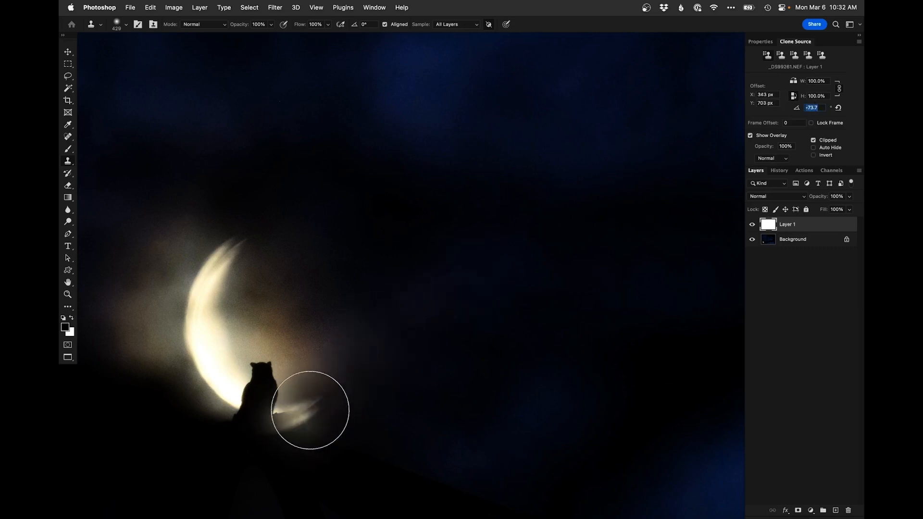
key("Up")
key("Up")
key("Up")
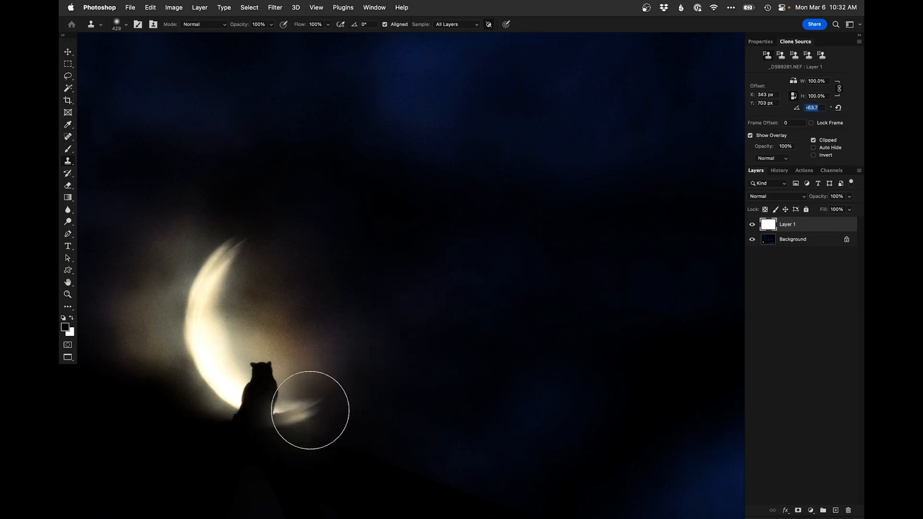
key("Up")
key("Up")
key("Up")
key("Up")
key("Up")
key("Up")
key("Up")
key("Up")
key("Up")
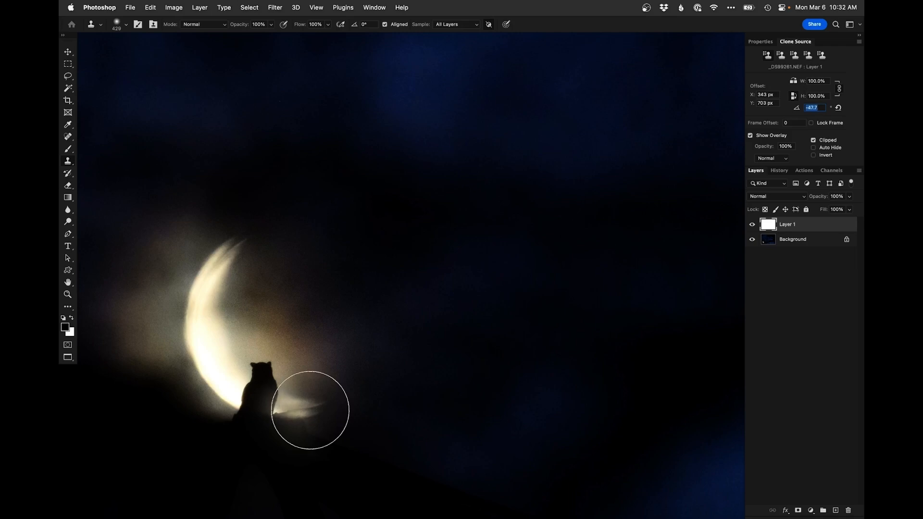
key("Down")
key("Down")
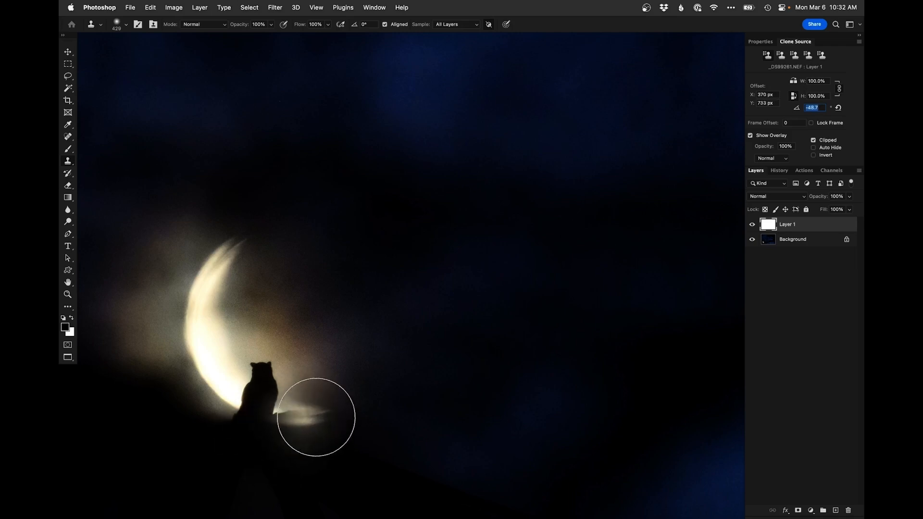
key("Down")
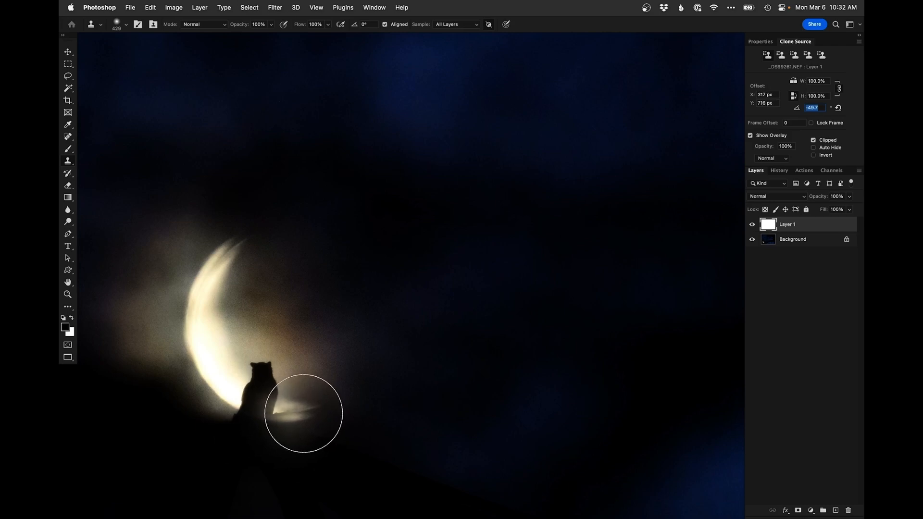
key("Return")
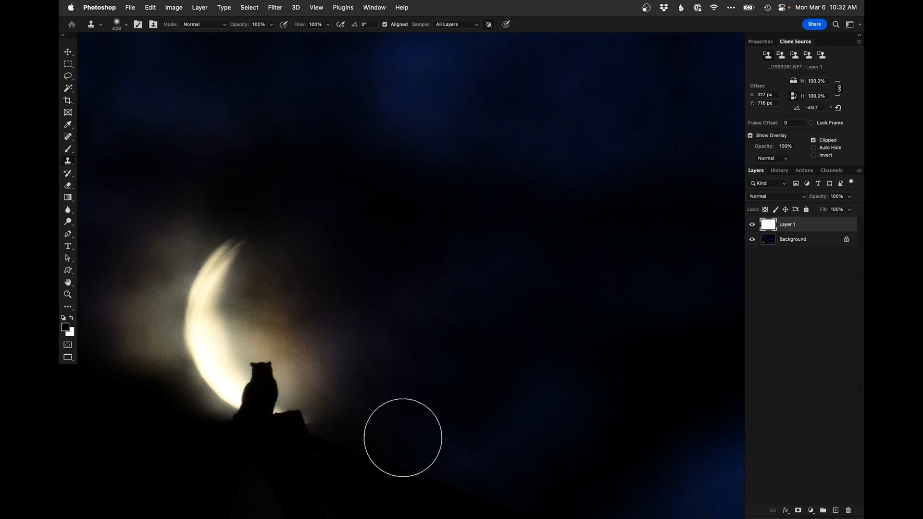
Step: Hide the clone overlay, reduce the brush to 108 px and clone the moon tip over the branch beside the owl at 50% and 100% opacity
left_click_drag(322, 421, 249, 416)
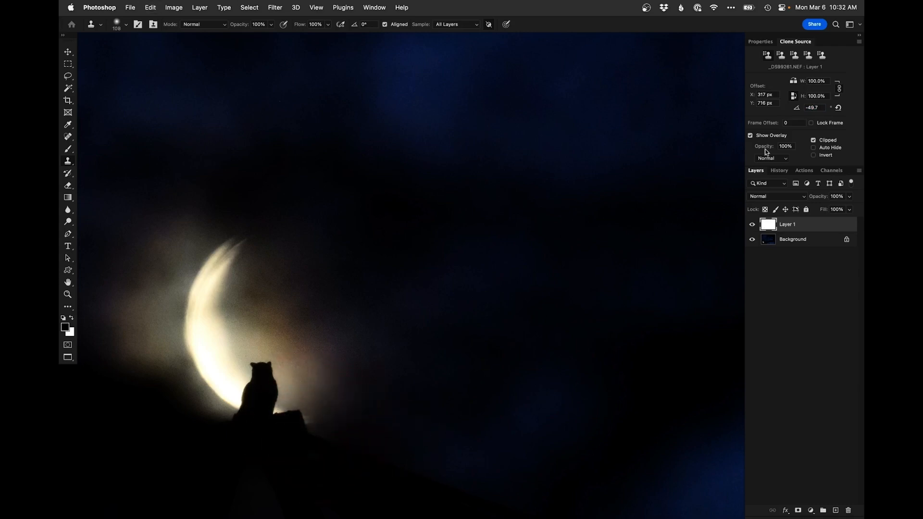
left_click(750, 136)
key("5")
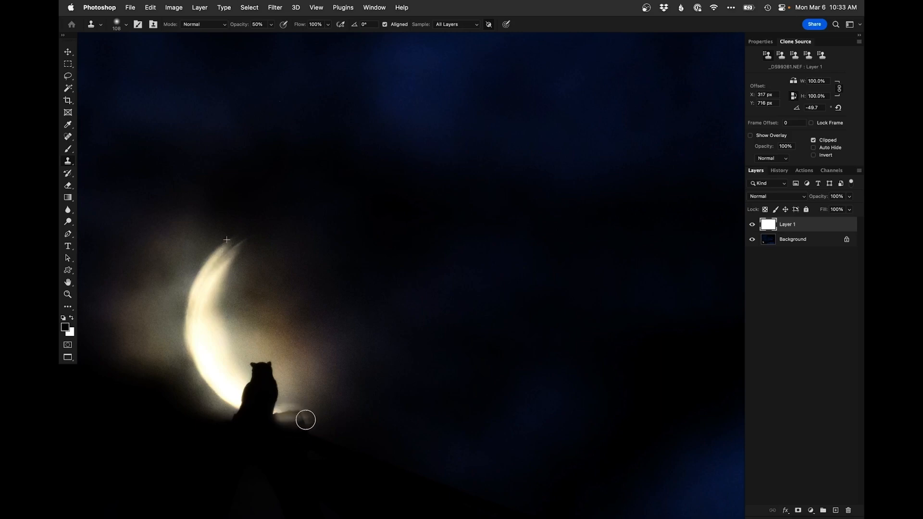
mouse_move(282, 415)
left_mouse_down()
mouse_move(303, 420)
mouse_move(300, 412)
mouse_move(314, 423)
mouse_move(279, 415)
mouse_move(320, 414)
mouse_move(284, 412)
mouse_move(293, 404)
mouse_move(282, 407)
mouse_move(295, 418)
mouse_move(278, 420)
mouse_move(315, 428)
mouse_move(266, 425)
mouse_move(318, 433)
mouse_move(268, 422)
left_mouse_up()
key("0")
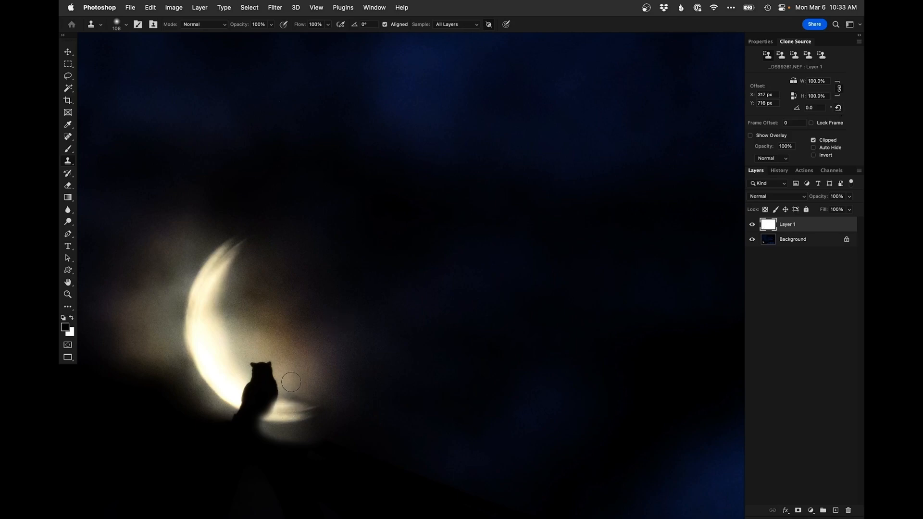
Step: Clone nearby glow at 40% opacity to blend and slim the new crescent tip beside the owl
key("4")
mouse_move(291, 384)
left_mouse_down()
mouse_move(319, 398)
mouse_move(289, 381)
mouse_move(283, 400)
mouse_move(319, 408)
left_mouse_up()
left_click(291, 383, "alt")
left_click(286, 392, "alt")
left_click(290, 380, "alt")
left_click(318, 380, "alt")
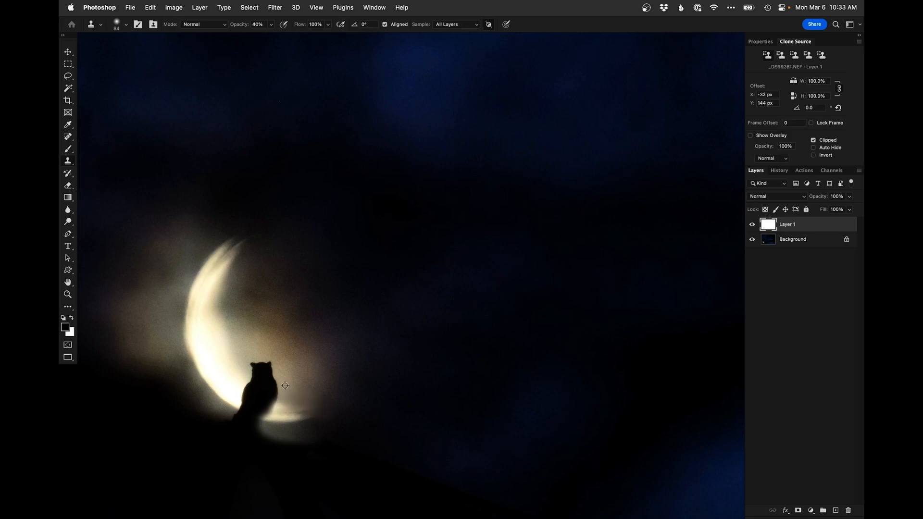
left_click(278, 412, "alt")
Step: Add a layer mask to the cloned layer and pick a soft round brush sized to 63 px
left_click(798, 509)
key("b")
right_click(398, 422)
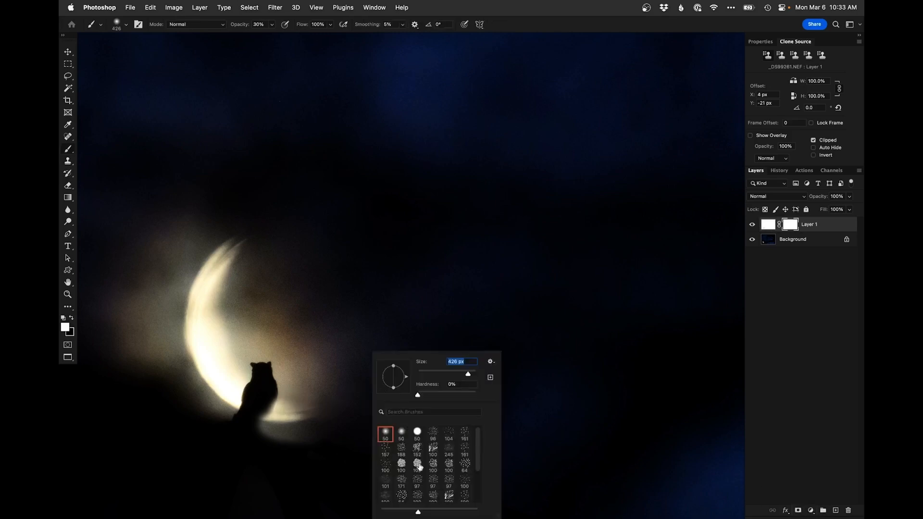
left_click(402, 433)
left_click_drag(281, 460, 285, 460)
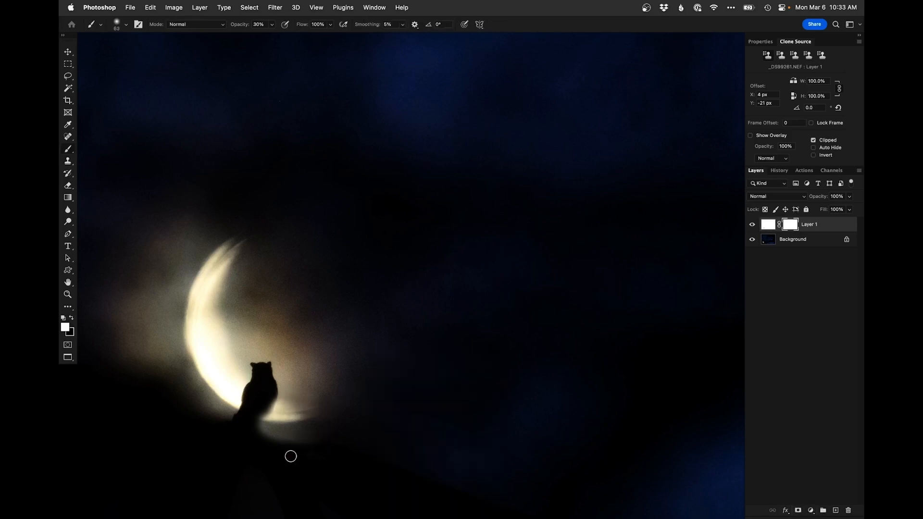
Step: Paint black on the layer mask at 100% opacity to remove cloned spill from the owl's lower body and perch
key("x")
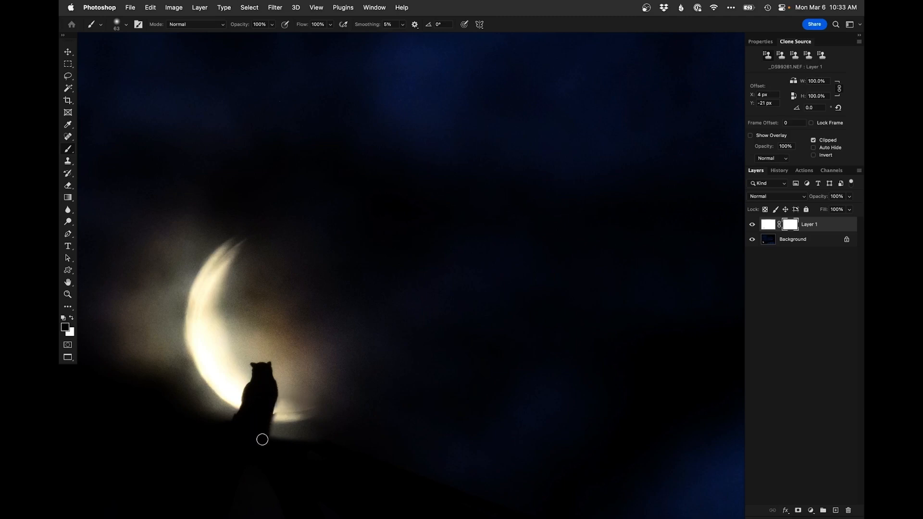
mouse_move(264, 416)
left_mouse_down()
mouse_move(268, 447)
mouse_move(268, 418)
left_mouse_up()
key("x")
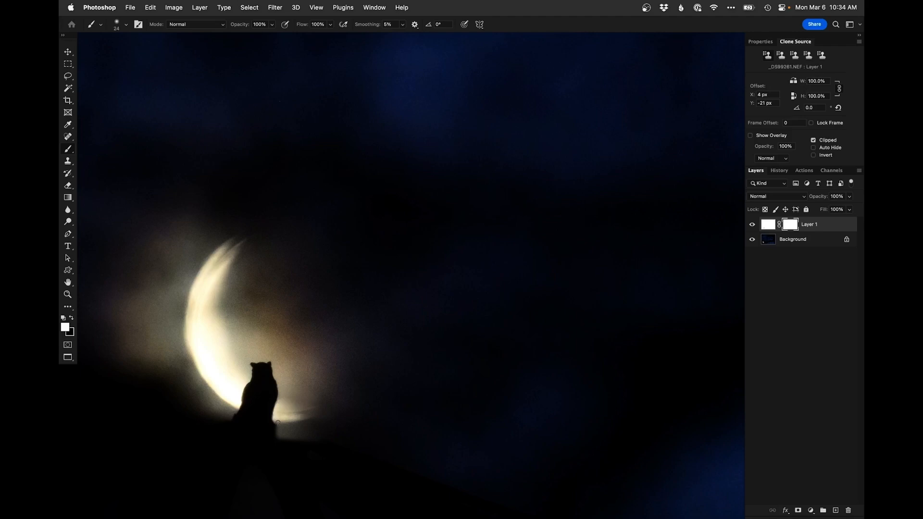
Step: Refine the layer mask along the branch with a 166 px black brush and around the new crescent tip with a 120 px white brush
left_click_drag(254, 428, 284, 429, "ctrl+alt")
key("x")
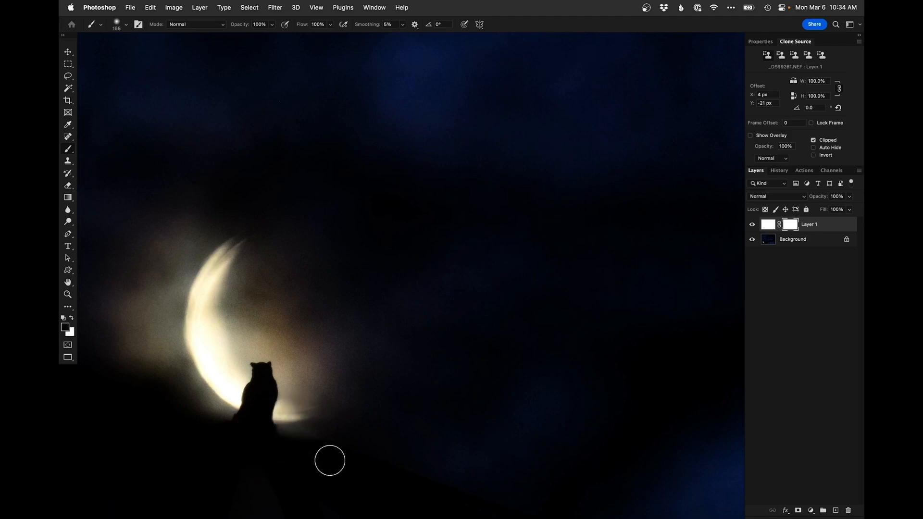
mouse_move(303, 452)
left_mouse_down("ctrl+alt")
mouse_move(324, 455)
mouse_move(278, 452)
mouse_move(307, 455)
mouse_move(291, 449)
left_mouse_up("ctrl+alt")
mouse_move(336, 428)
left_mouse_down("ctrl+alt")
mouse_move(303, 430)
mouse_move(342, 405)
left_mouse_up("ctrl+alt")
key("x")
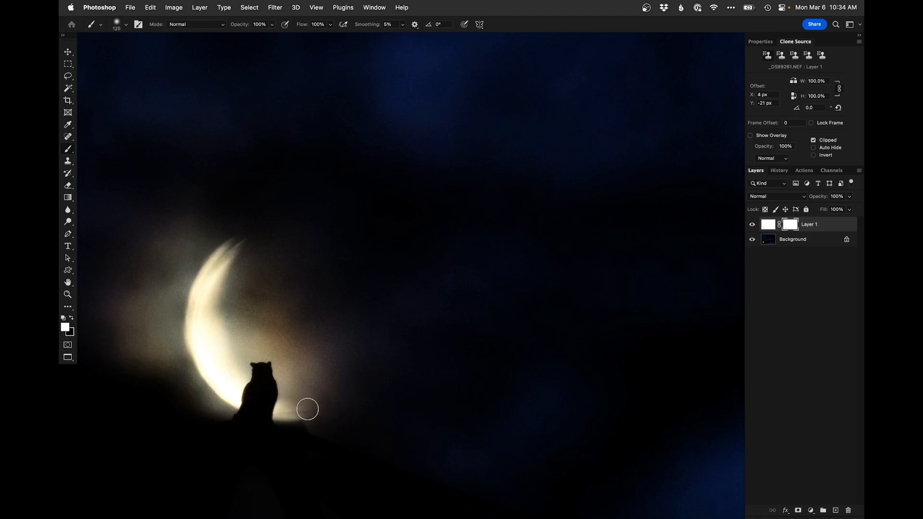
left_click_drag(303, 405, 328, 422)
Step: Compare the whole image with and without the cloned moon-tip layer
key("super+0")
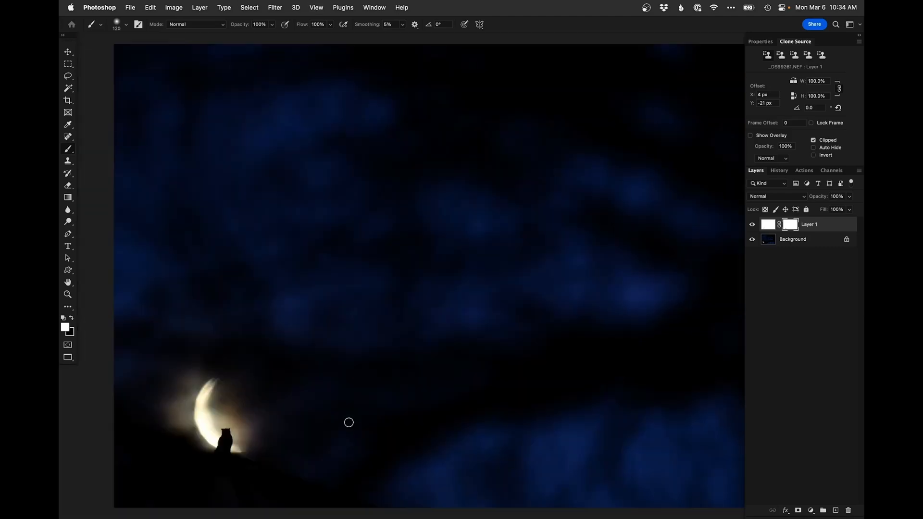
left_click(753, 225)
left_click(753, 225)
left_click(752, 225)
left_click(752, 226)
left_click(358, 408, "alt")
left_click_drag(446, 398, 414, 398)
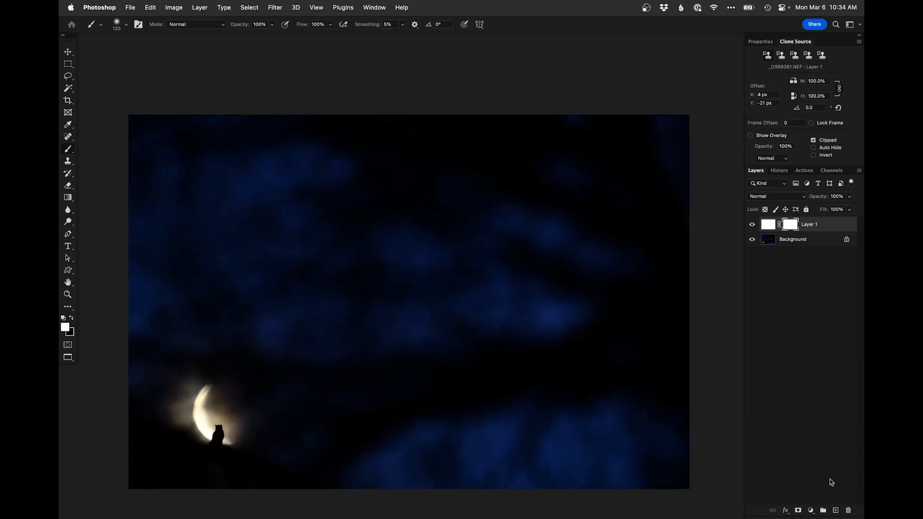
Step: Add a Curves adjustment layer darkening input 220 to output 193 and invert its mask to black
left_click(812, 511)
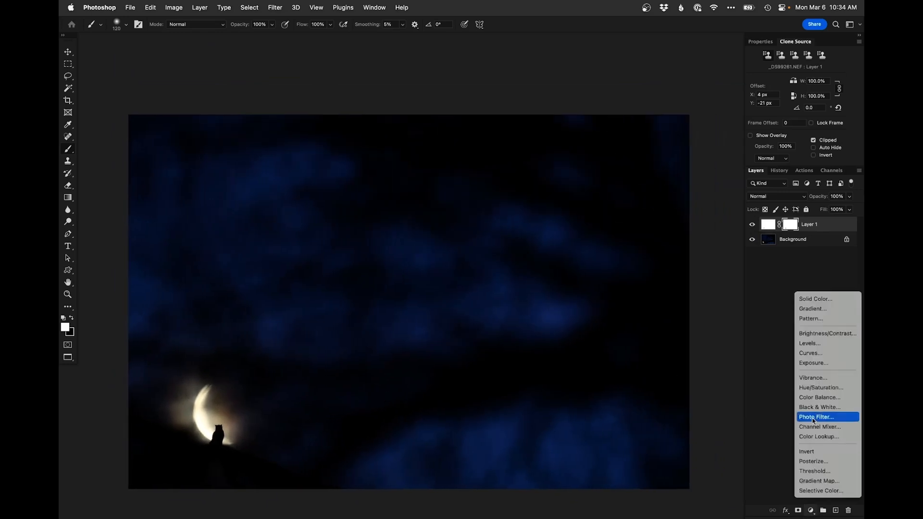
left_click(815, 357)
left_click_drag(837, 103, 838, 112)
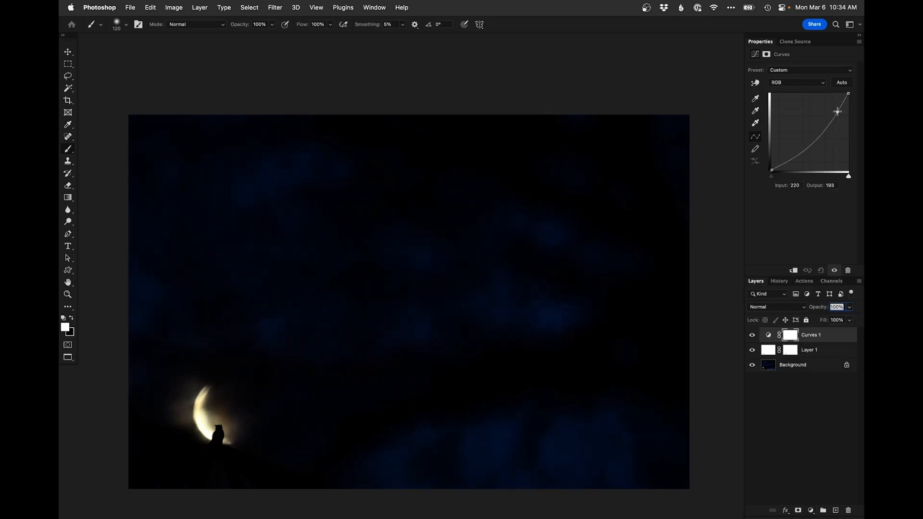
scroll(500, 405, "down", 1)
key("super+i")
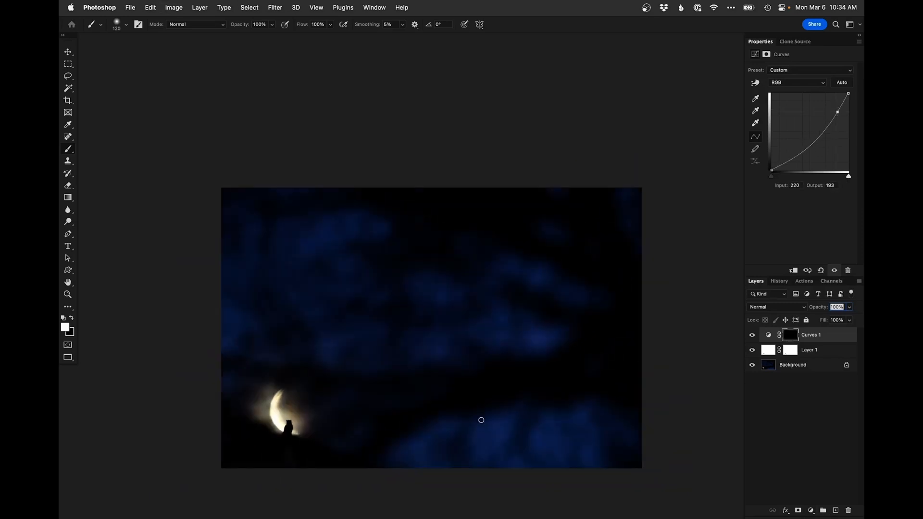
Step: Paint white at 30% opacity on the Curves mask with a 1536 px brush over the bright clouds along the lower edge
mouse_move(483, 419)
left_mouse_down()
mouse_move(540, 427)
mouse_move(499, 426)
left_mouse_up()
key("3")
left_click_drag(408, 457, 423, 458)
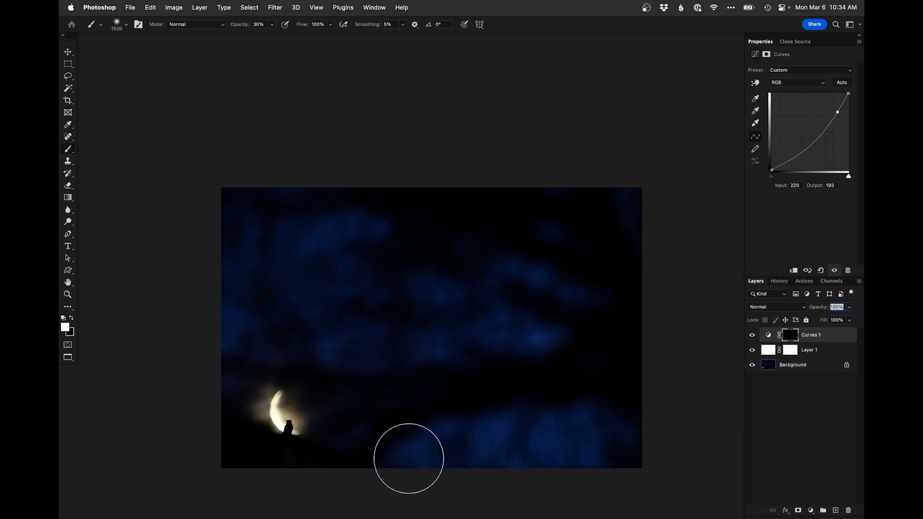
left_click_drag(644, 445, 385, 445)
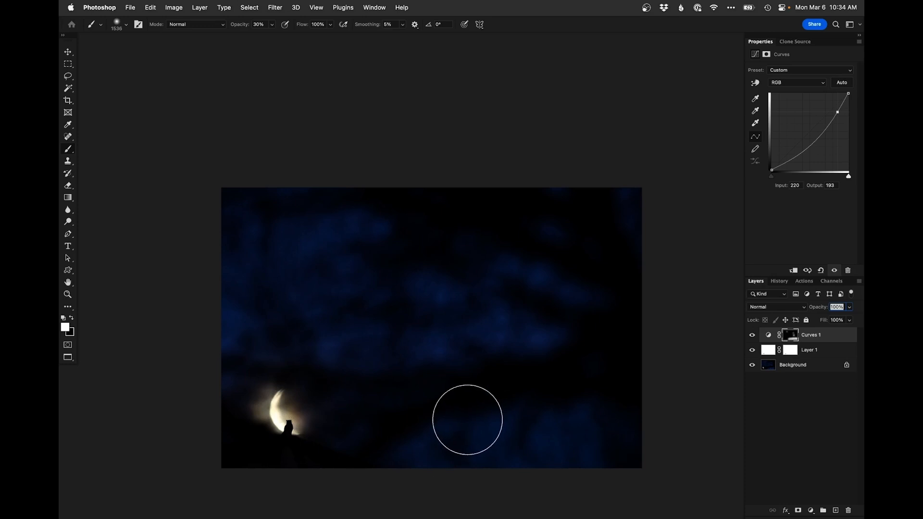
Step: Compare the image with and without the Curves 1 cloud darkening
left_click(753, 336)
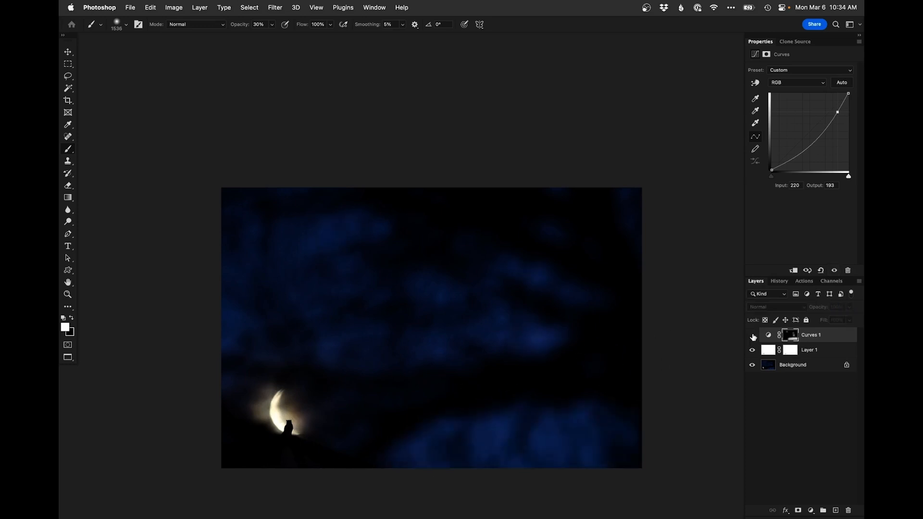
left_click(752, 336)
left_click(753, 336)
left_click(753, 336)
left_click(753, 336)
left_click(753, 336)
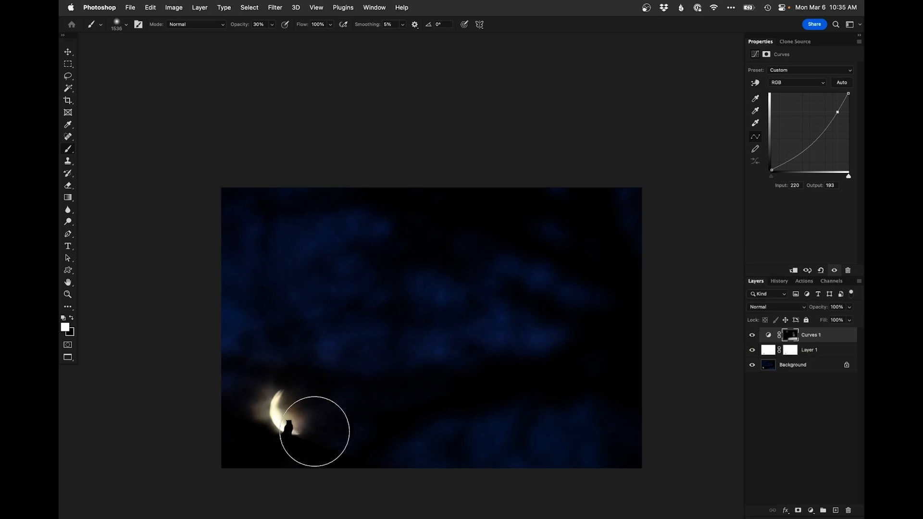
Step: Reduce the brush to 810 px, save and close the retouched PSD, and return to Lightroom Classic
left_click_drag(540, 409, 498, 418)
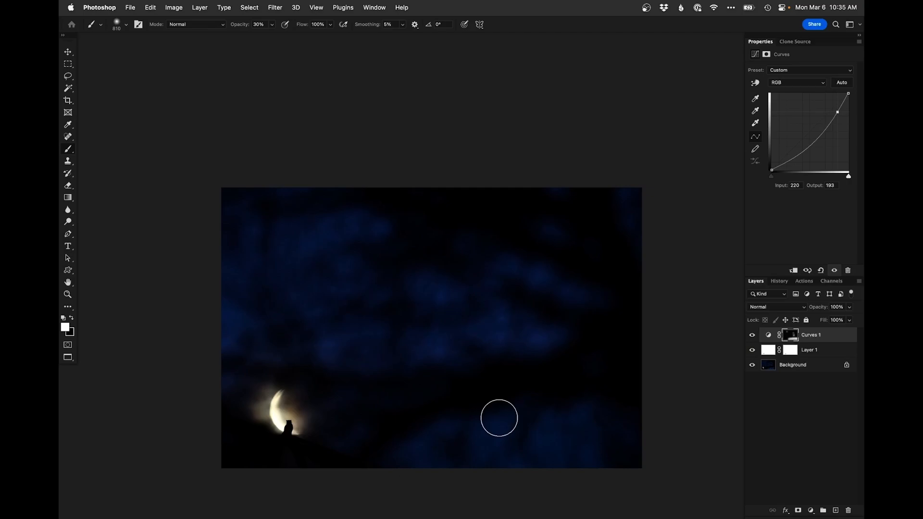
key("super+s")
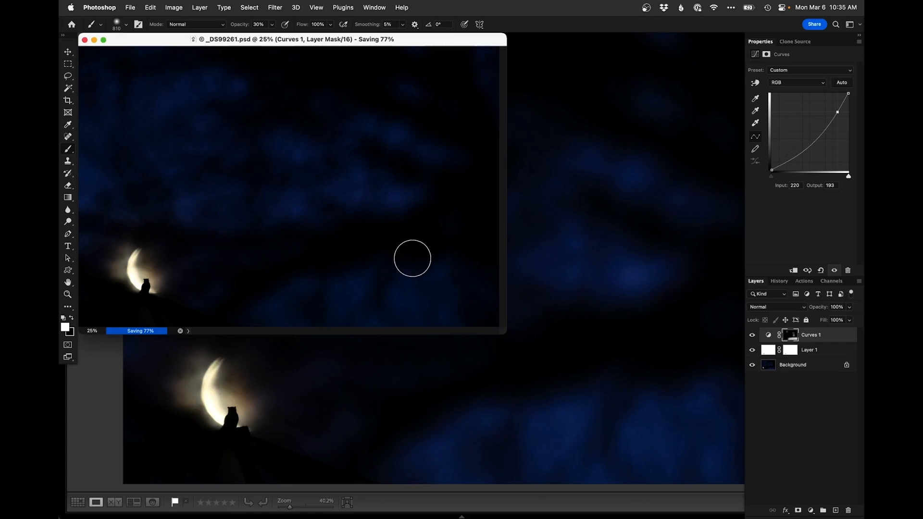
key("super+w")
left_click(93, 437)
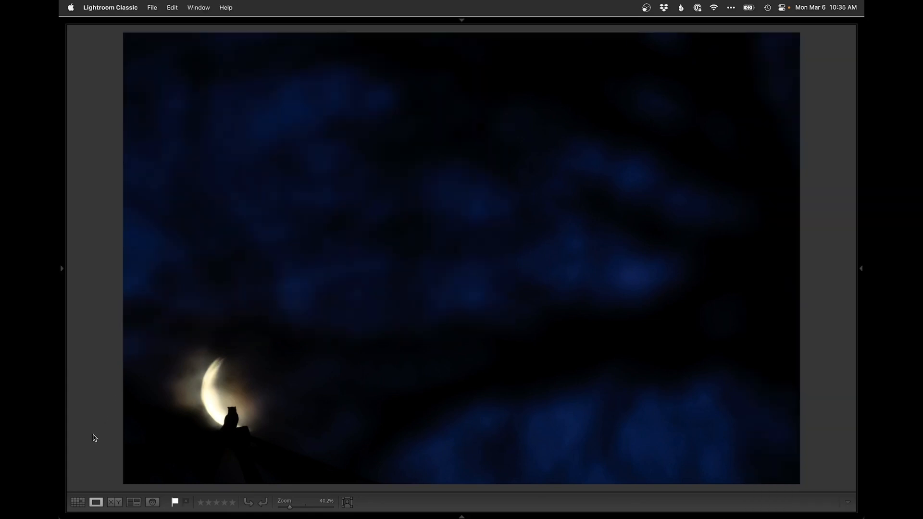
Step: Reset all develop settings on the first owl photo's original NEF, _DS99261
key("g")
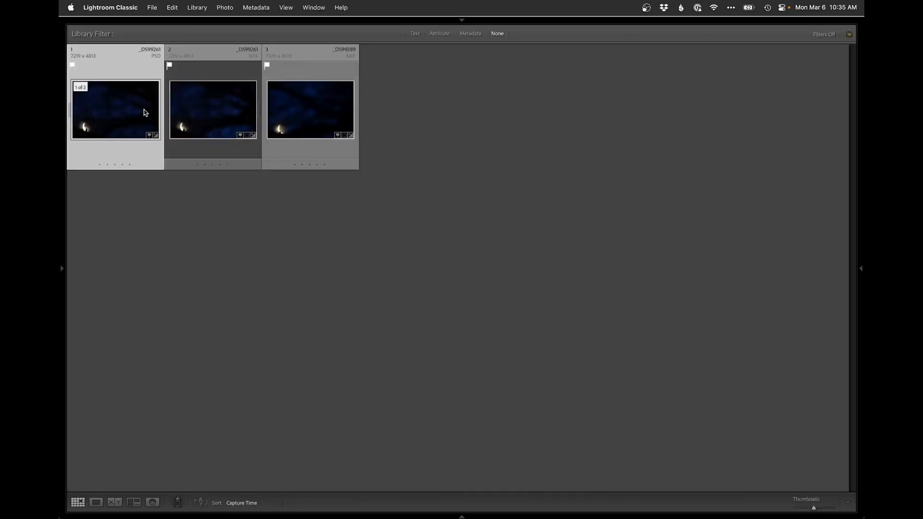
left_click(199, 116)
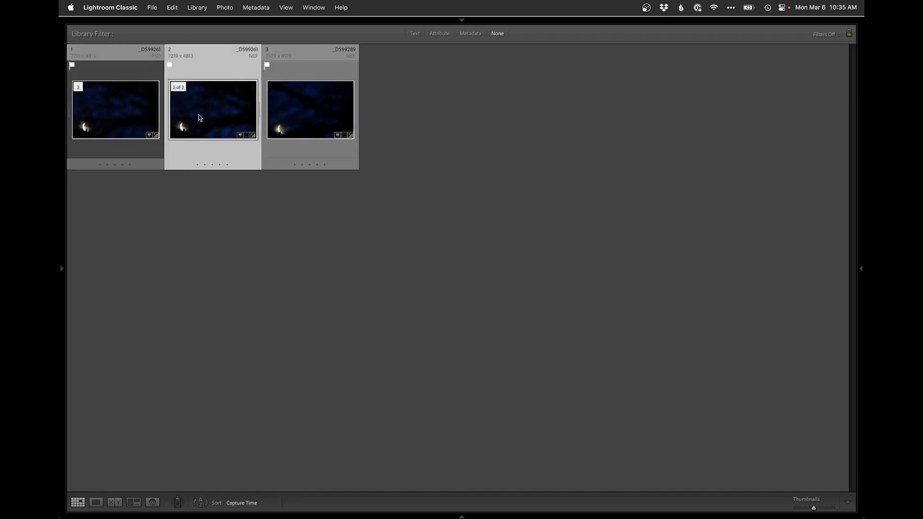
key("d")
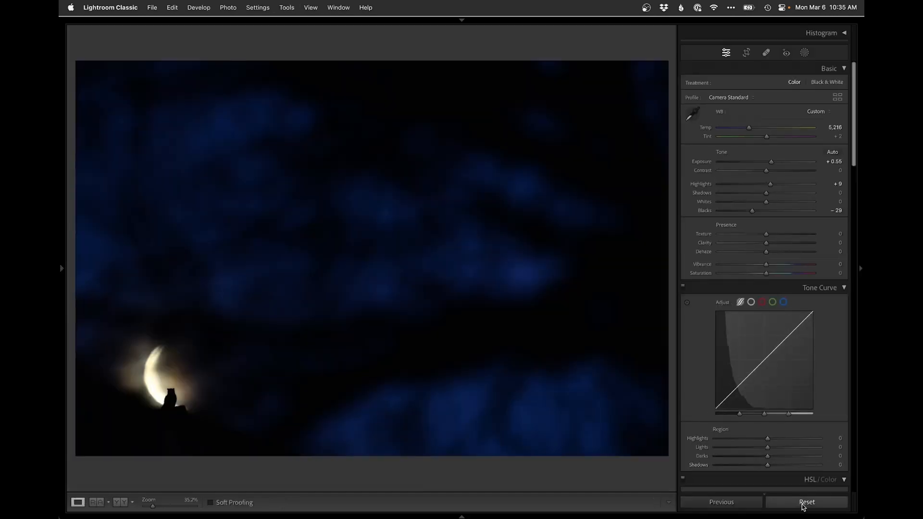
left_click(807, 501)
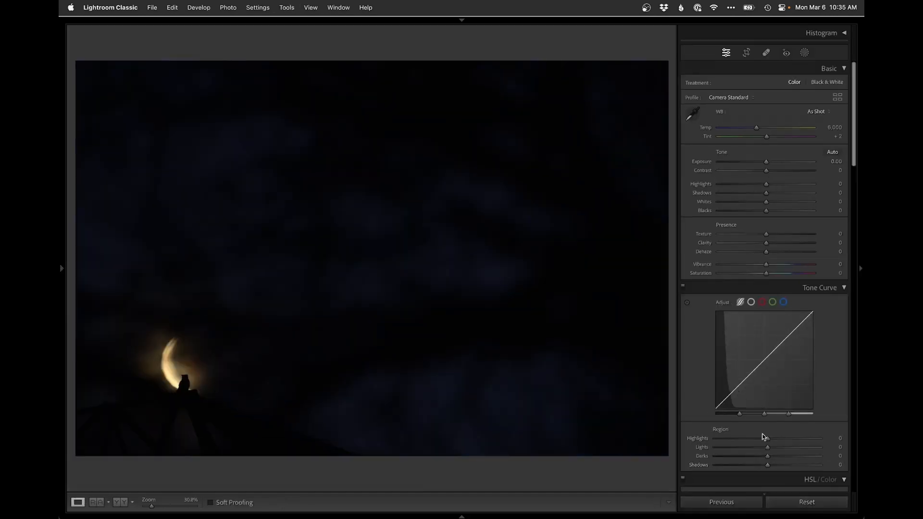
Step: Compare the retouched _DS99261 PSD side by side with its reset NEF in Survey view
key("g")
left_click(129, 115, "super")
key("n")
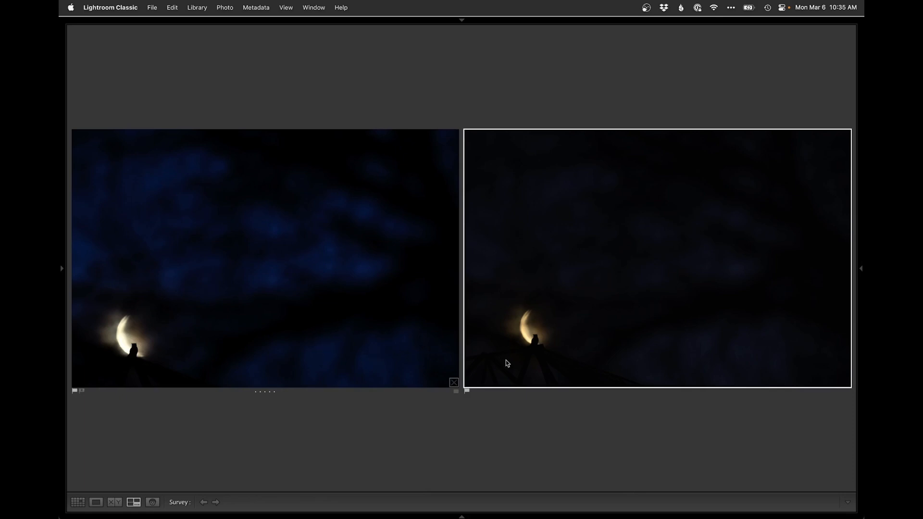
double_click(535, 363)
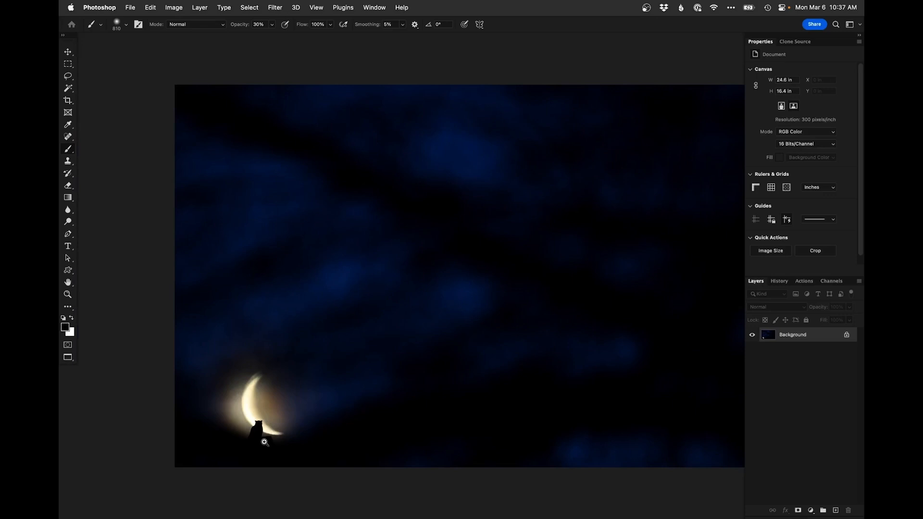
Step: Add a new layer to the second owl photo in Photoshop and clone at 40% opacity over the upper part of the perch beside the owl
left_click(265, 442, "super")
left_click(265, 442, "super")
left_click(264, 447, "super")
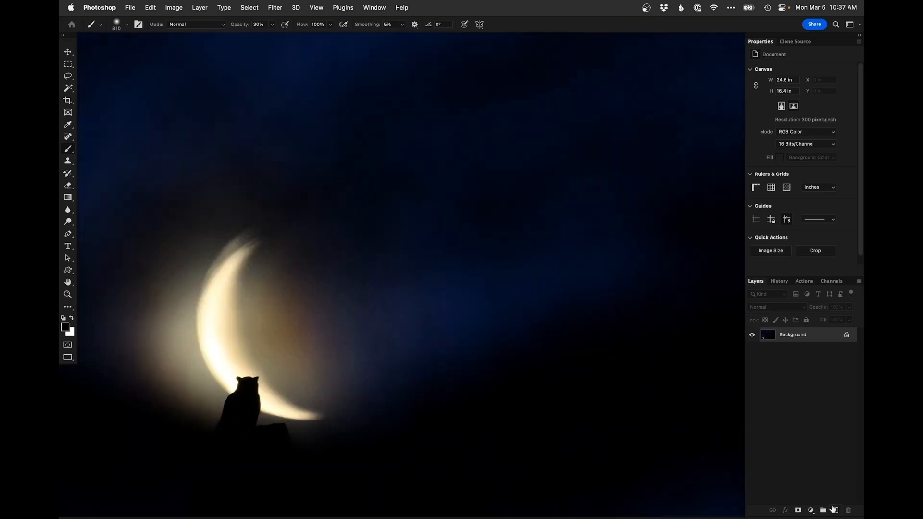
left_click(834, 510)
key("s")
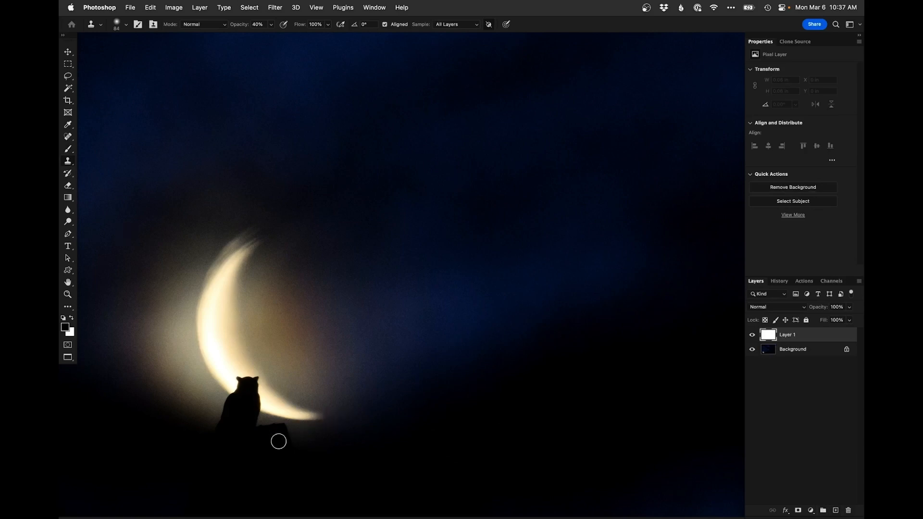
left_click(287, 428)
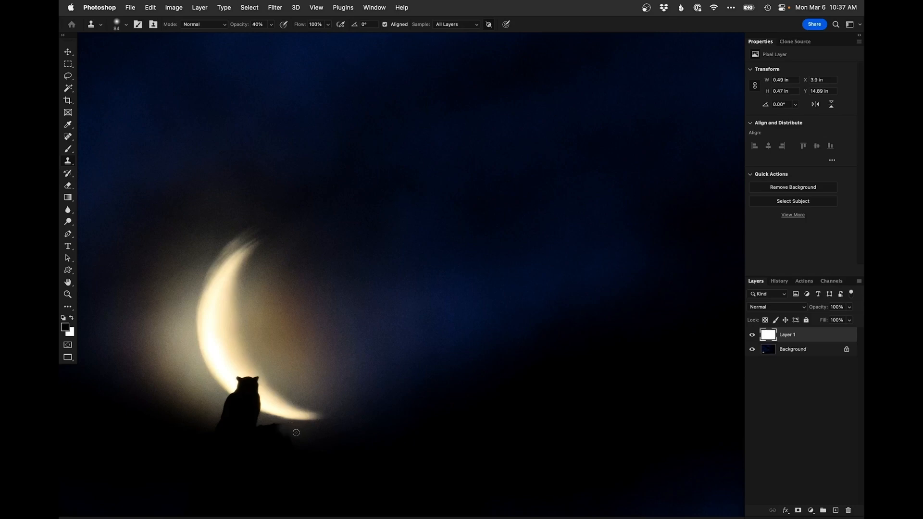
left_click(280, 427)
left_click(278, 435)
left_click(272, 428)
Step: Clone over the remaining perch beside the owl with a 110 px Clone Stamp, sampling the glow's dark edge on the owl's opposite side
left_click(285, 433, "alt")
key("]")
key("]")
key("]")
left_click(190, 407, "alt")
left_click(263, 425)
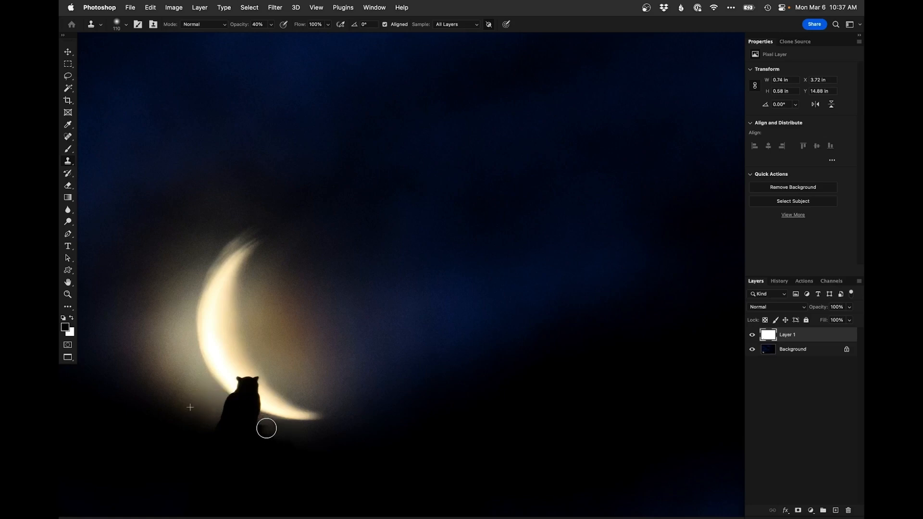
left_click(261, 428)
mouse_move(261, 430)
left_mouse_down()
mouse_move(312, 433)
mouse_move(280, 432)
mouse_move(312, 435)
mouse_move(296, 434)
left_mouse_up()
left_click(181, 402, "alt")
Step: Add a mask to the cloned layer and set up a 22 px black brush at 100% opacity to refine the owl's edge
left_click(798, 512)
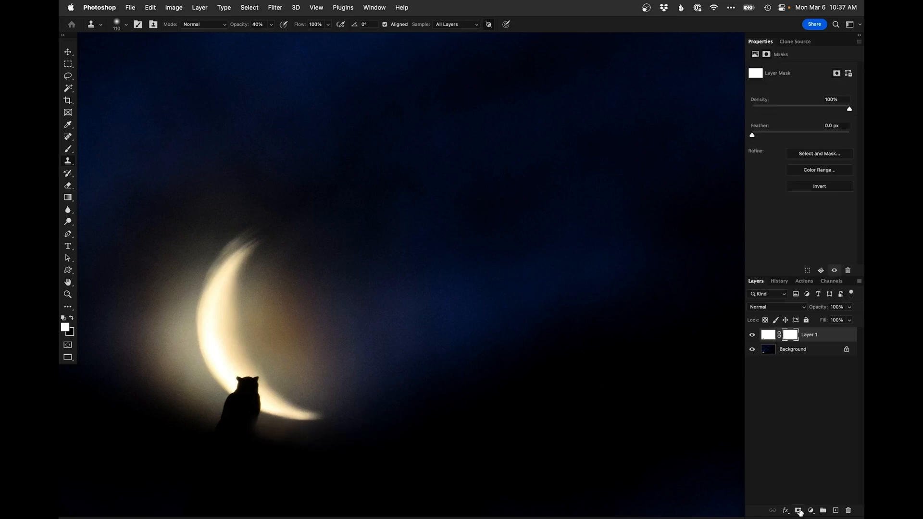
key("b")
left_click_drag(308, 410, 155, 412)
key("0")
left_click_drag(266, 389, 237, 392)
key("x")
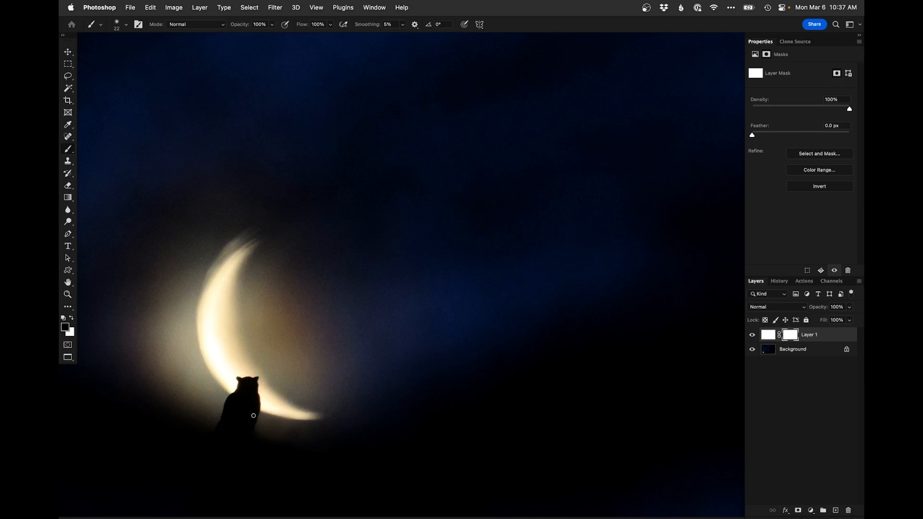
Step: Add a Curves adjustment layer that darkens input 211 to output 168 and invert its mask to black
left_click(290, 391, "alt+super")
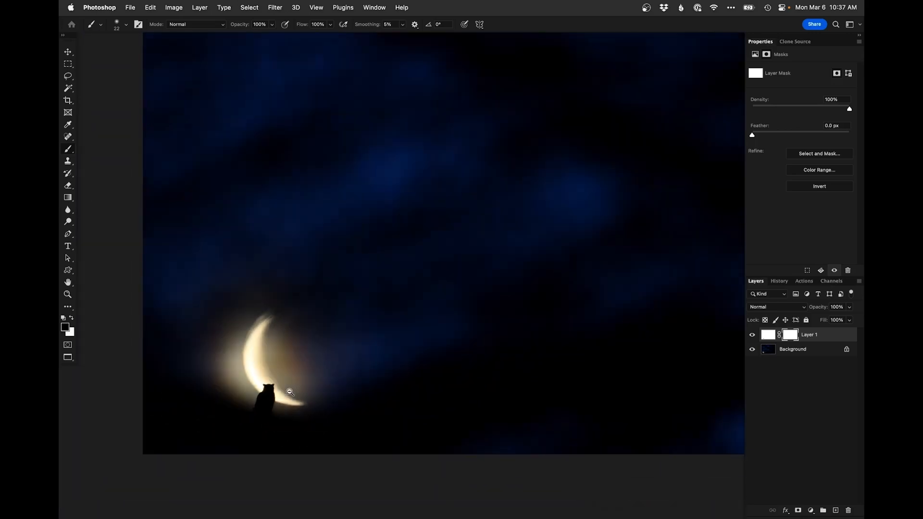
left_click(356, 395, "alt+super")
left_click_drag(408, 371, 385, 371)
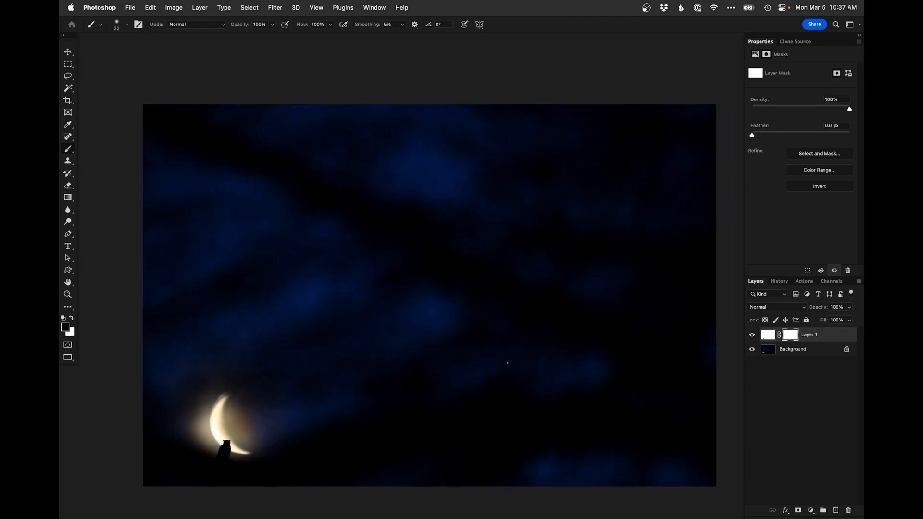
left_click(811, 511)
left_click(817, 353)
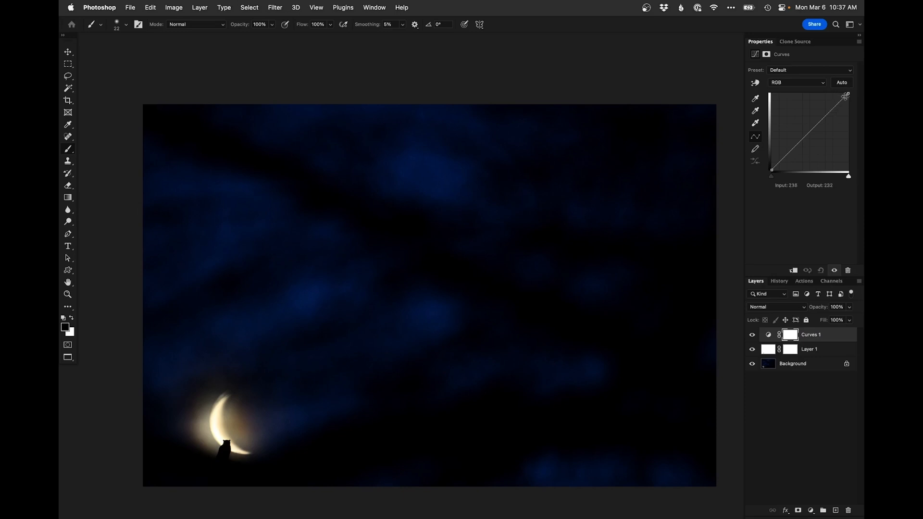
left_click_drag(847, 94, 835, 119)
key("super+i")
Step: Darken the brightest clouds with a 1290 px white brush at 30% opacity on the Curves mask, and save and close the photo
left_click_drag(484, 342, 581, 346)
key("3")
key("x")
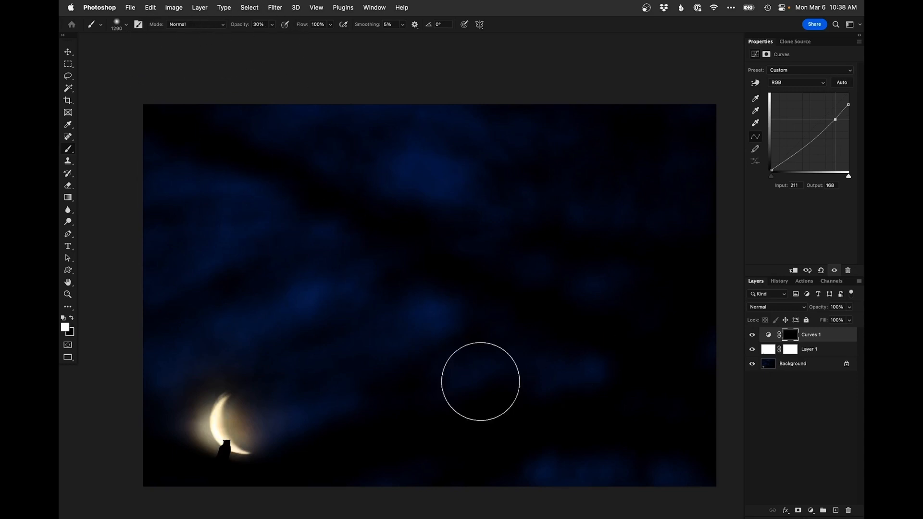
mouse_move(402, 163)
left_mouse_down()
mouse_move(472, 181)
mouse_move(414, 160)
left_mouse_up()
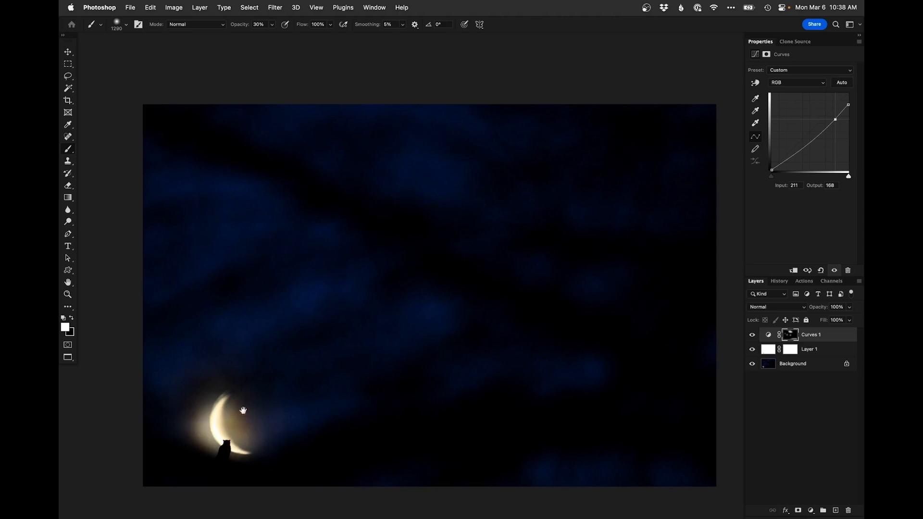
left_click_drag(513, 374, 485, 375, "ctrl+alt")
key("super+shift+a")
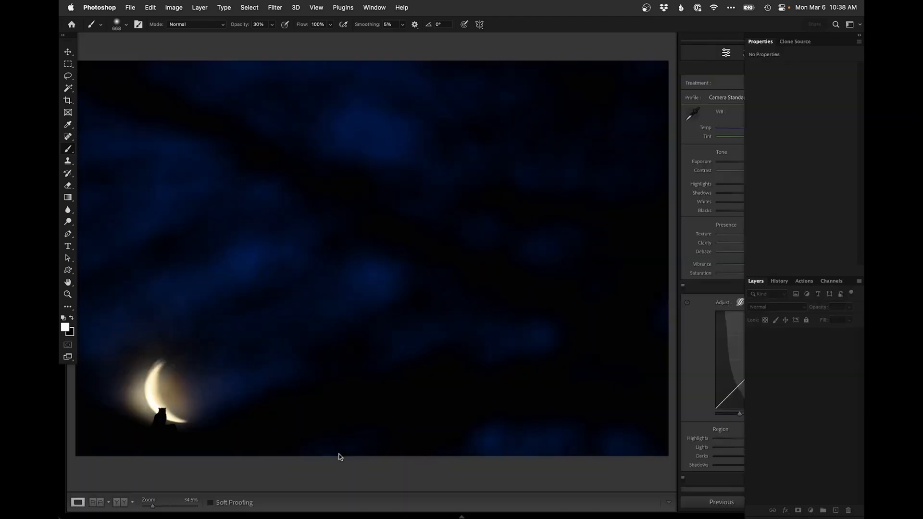
Step: Select the second owl photo's original NEF, _DS99289, in Lightroom Classic and reset its develop settings
key("super+alt+1")
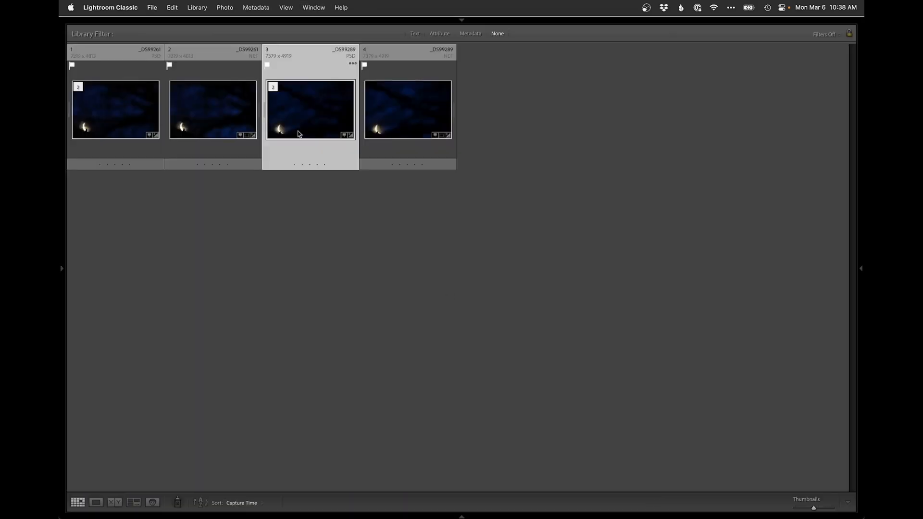
left_click(418, 106)
key("super+alt+2")
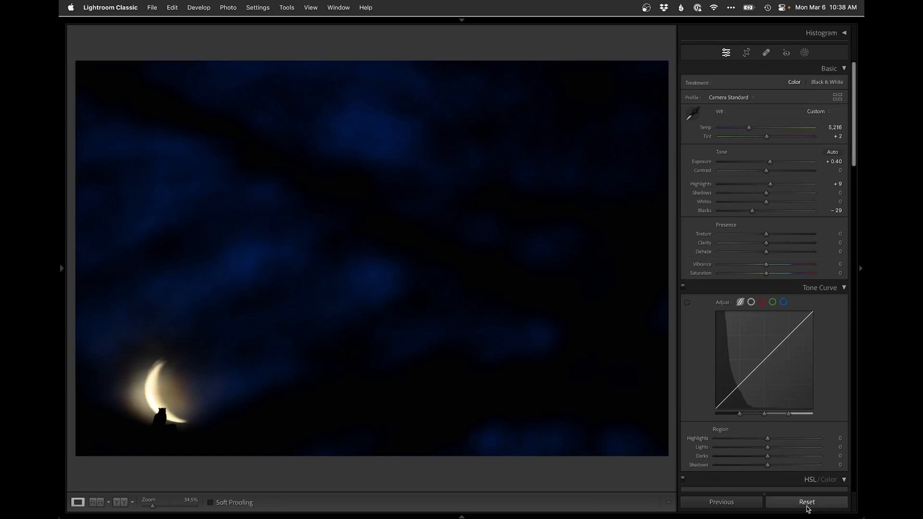
left_click(806, 503)
Step: Compare the retouched _DS99289 PSD side by side with its reset NEF in Survey view
key("super+alt+1")
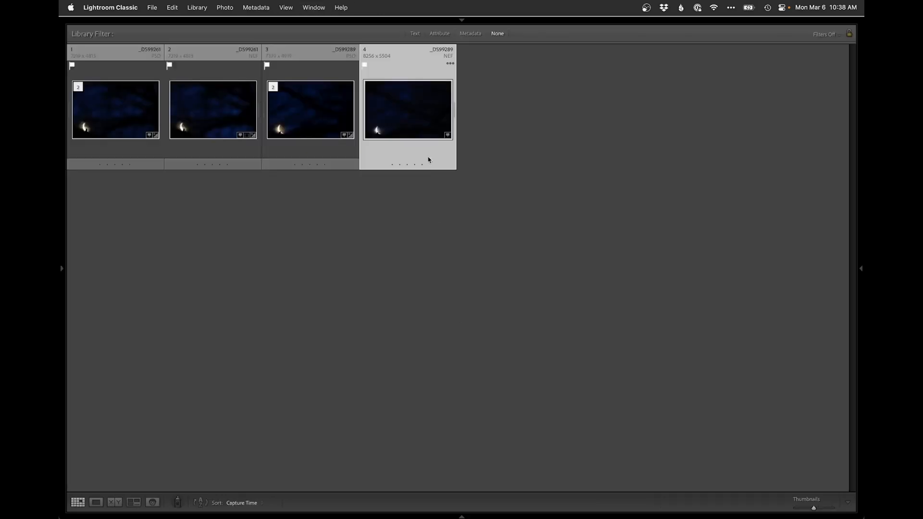
left_click(332, 108, "super")
key("n")
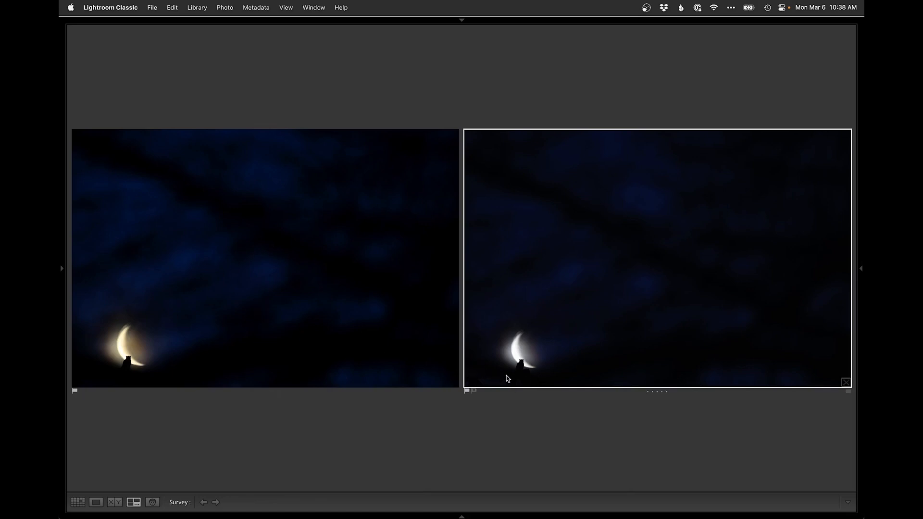
double_click(614, 328)
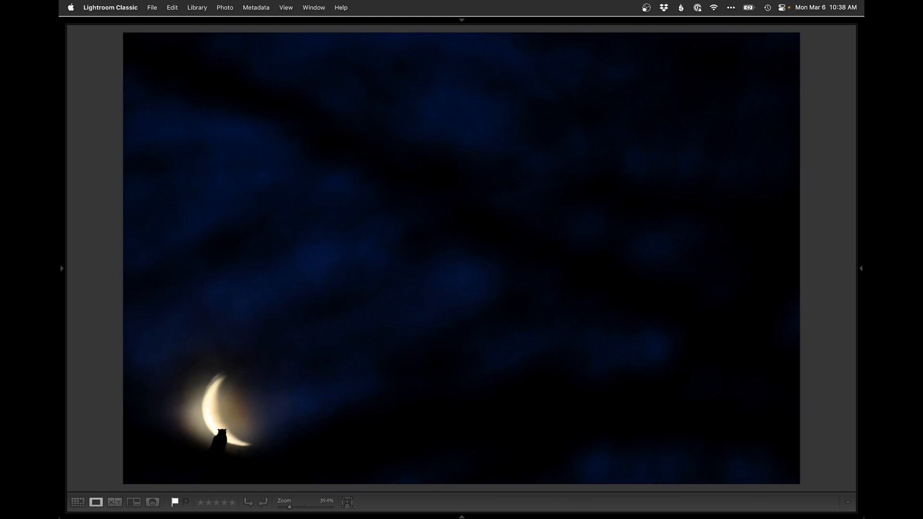
Step: Compare the two finished owl and moon PSDs, alternating between them full size and viewing them side by side
key("g")
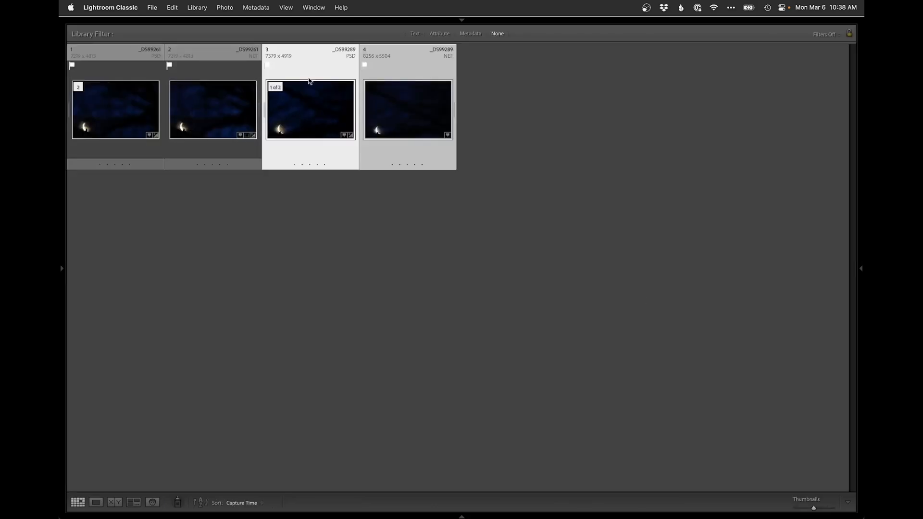
left_click(267, 105)
left_click(124, 97, "super")
key("e")
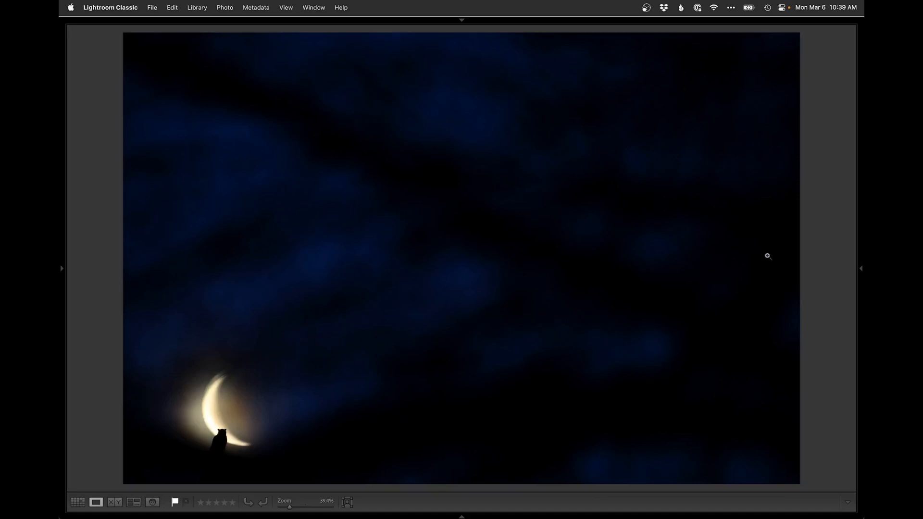
key("Right")
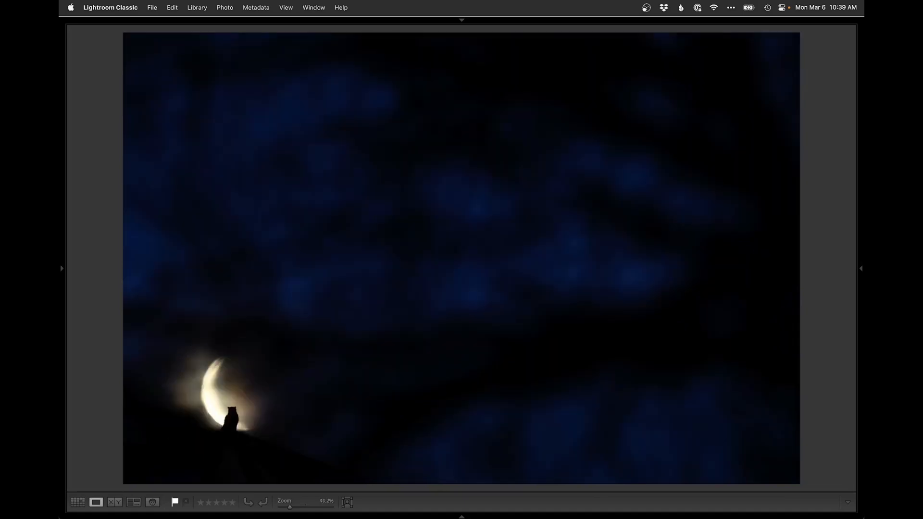
key("Left")
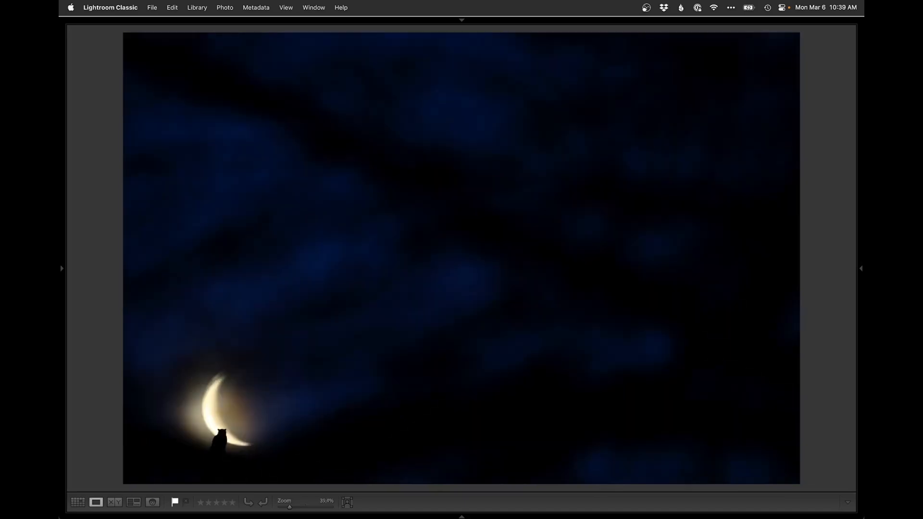
key("Right")
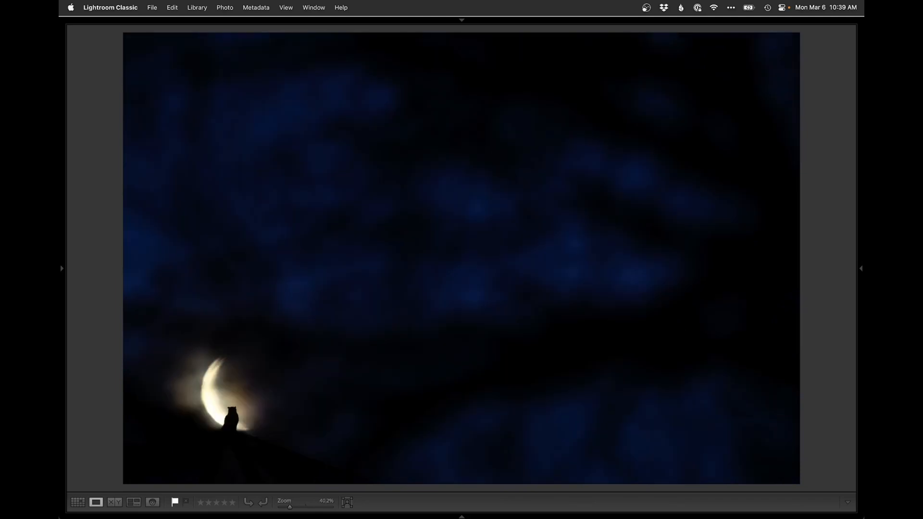
key("n")
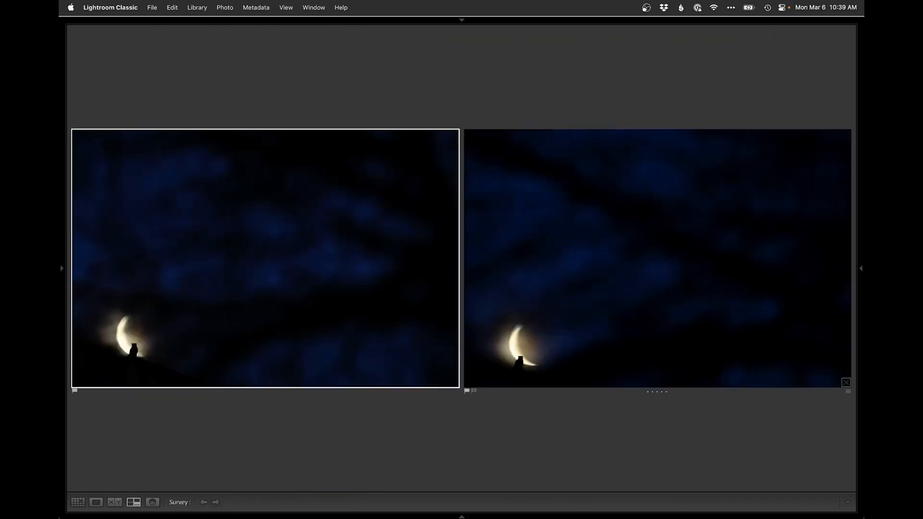